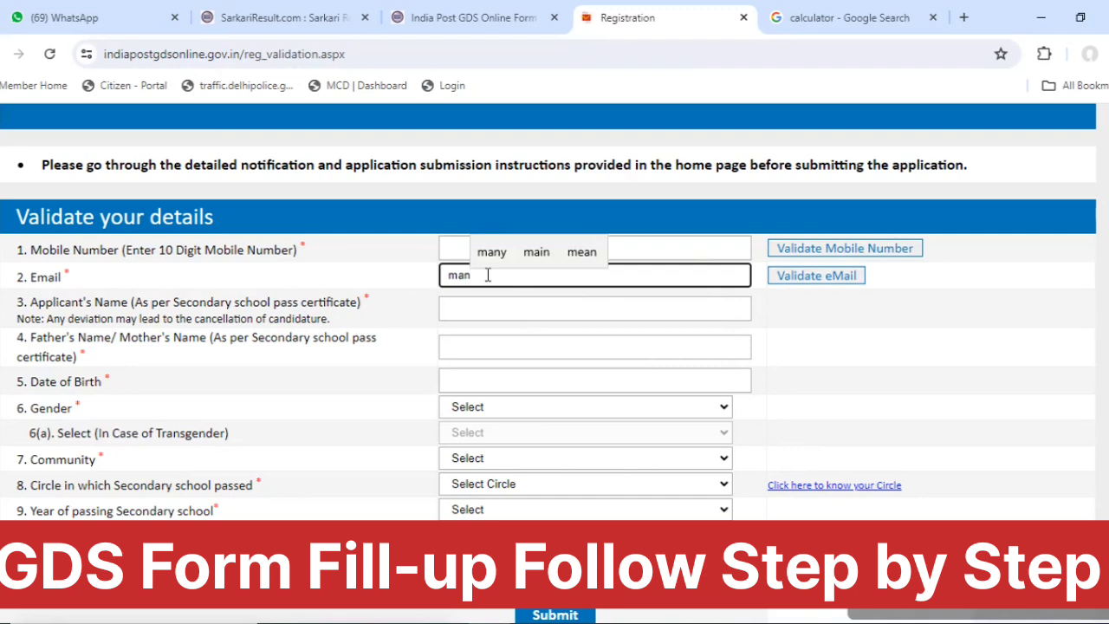
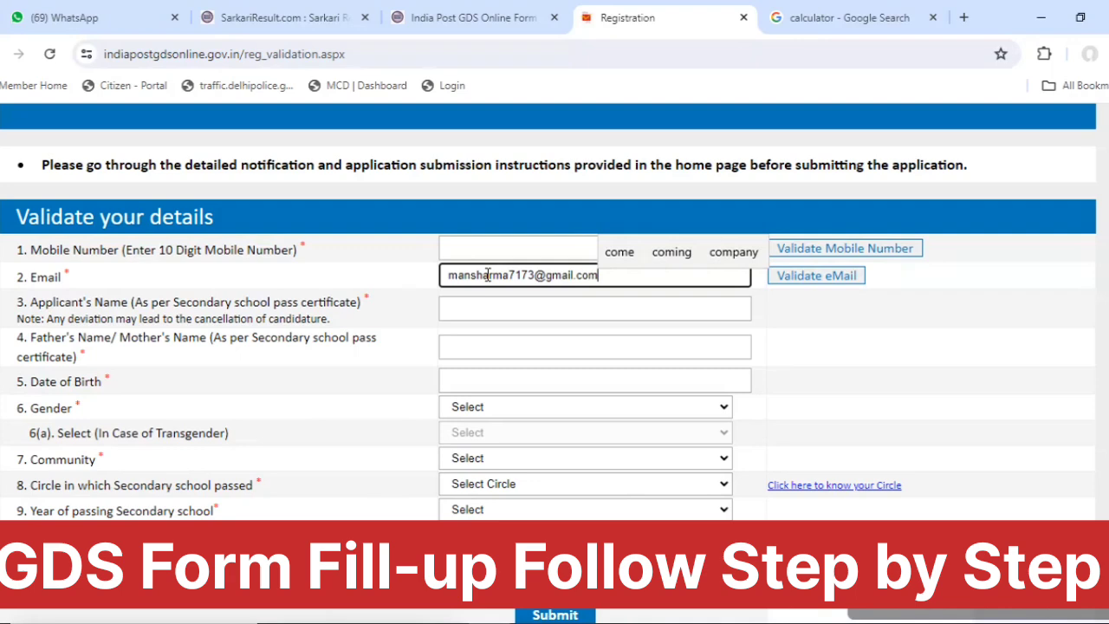
Step: Complete the applicant's Gmail address, correcting the stray character before '.com'
left_click(764, 300)
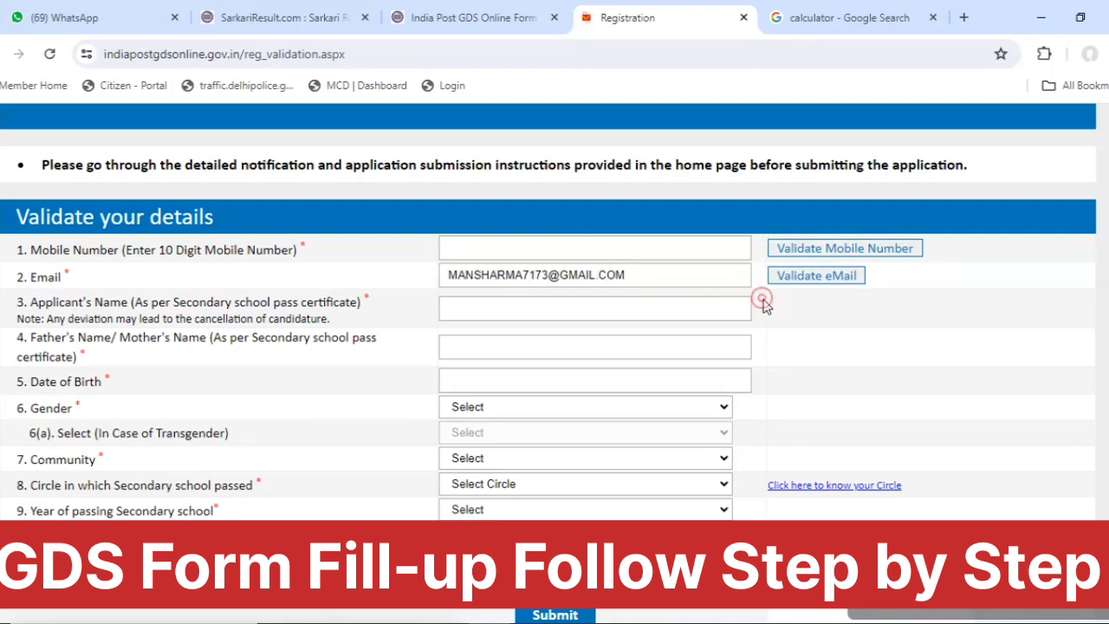
Step: Send a verification OTP to the e-mail and acknowledge the OTP-sent alert
left_click(828, 275)
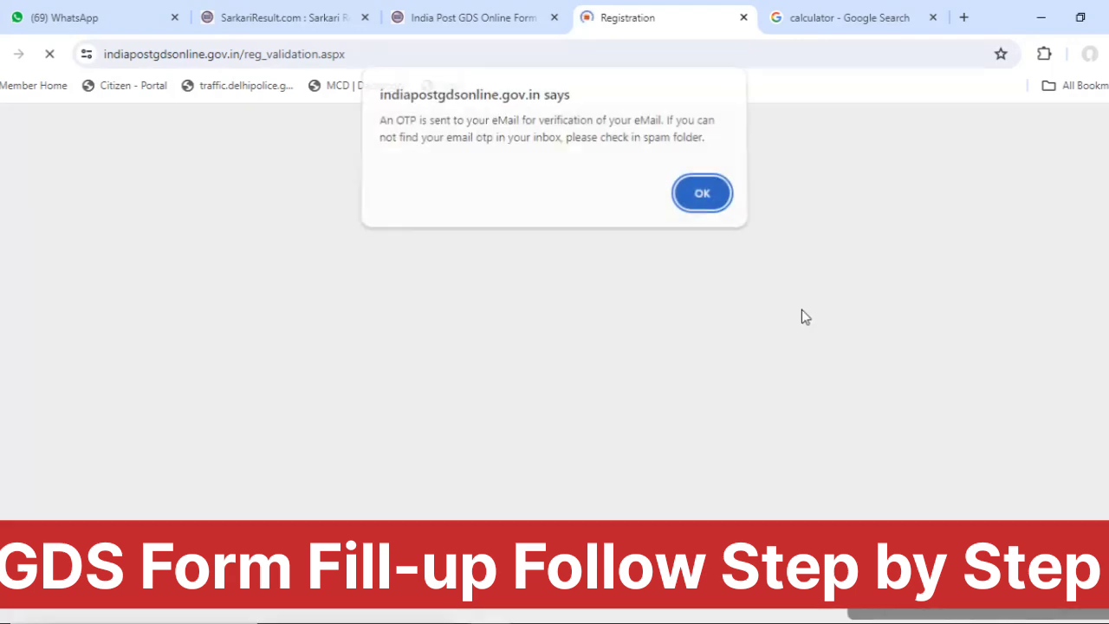
left_click(702, 205)
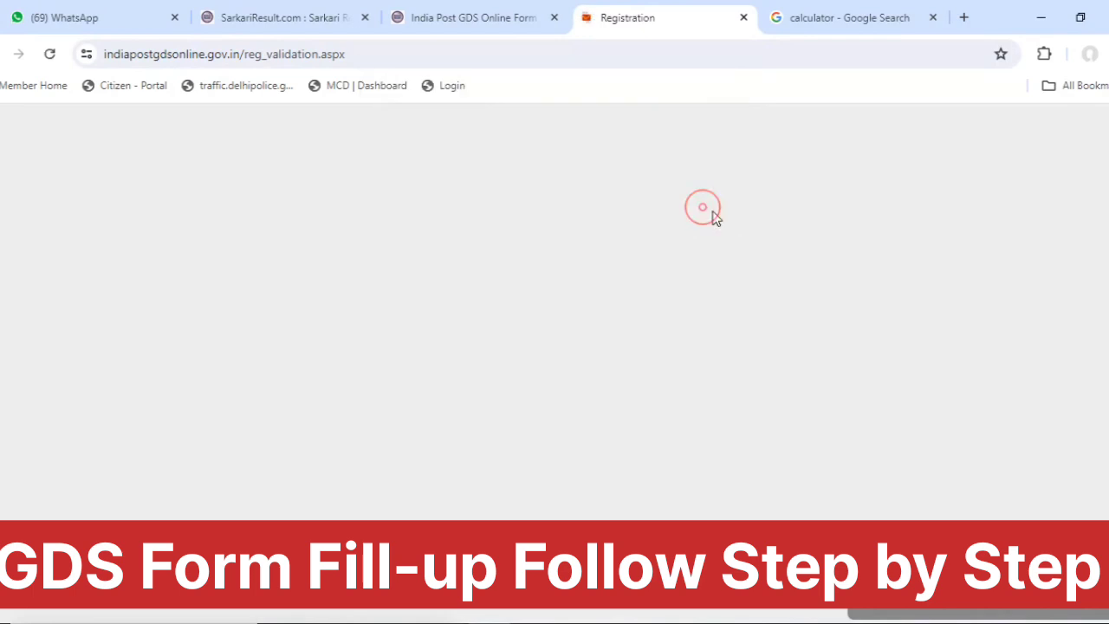
left_click(812, 393)
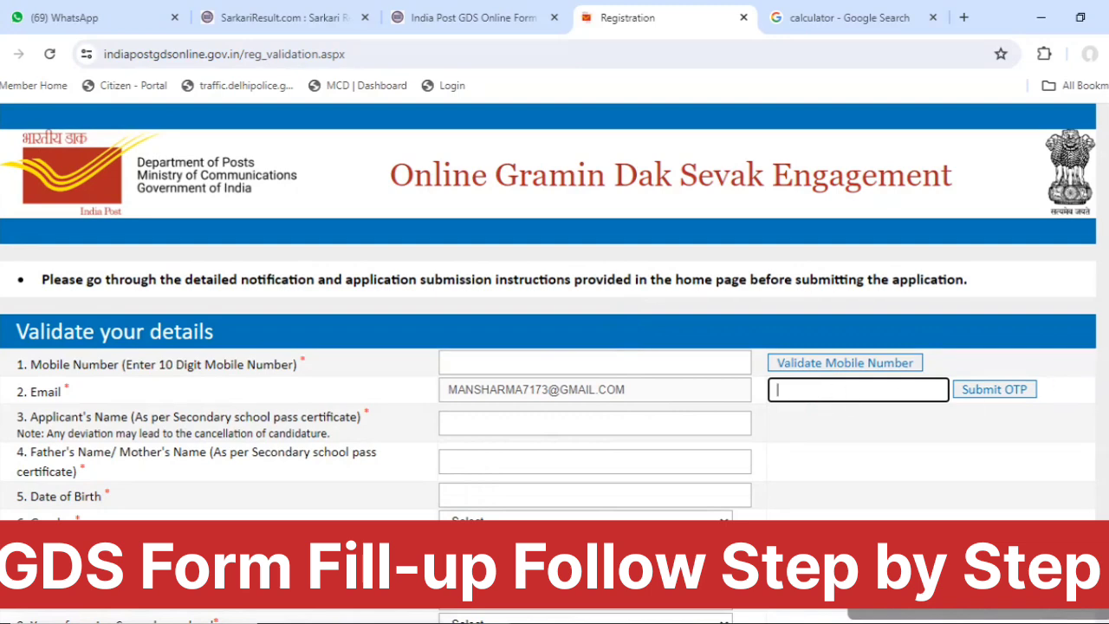
scroll(555, 364, "down", 2)
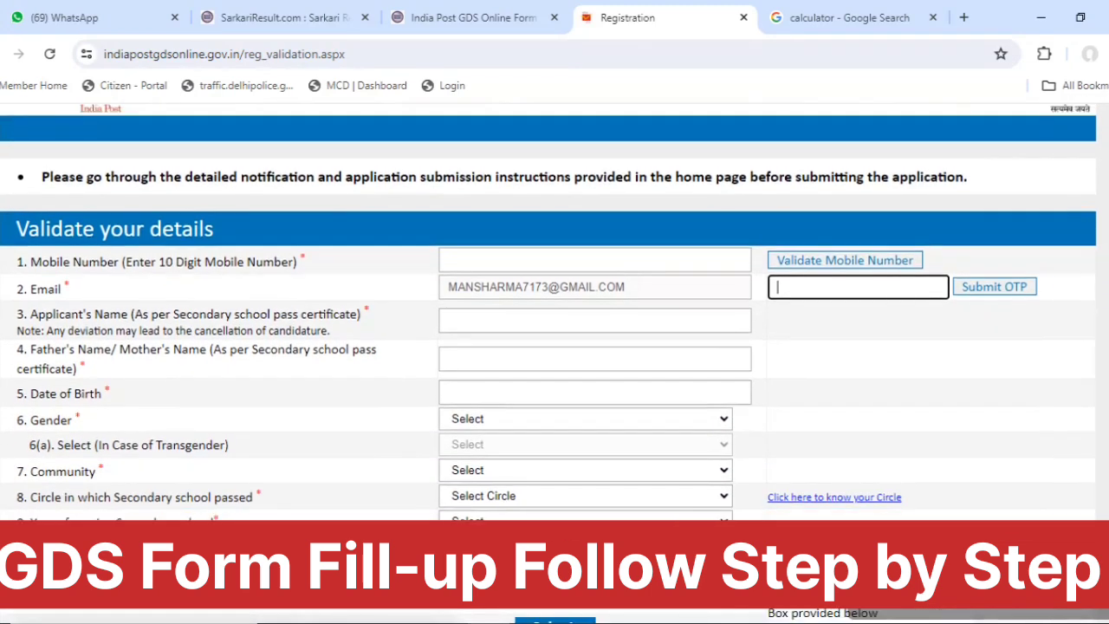
scroll(555, 364, "down", 1)
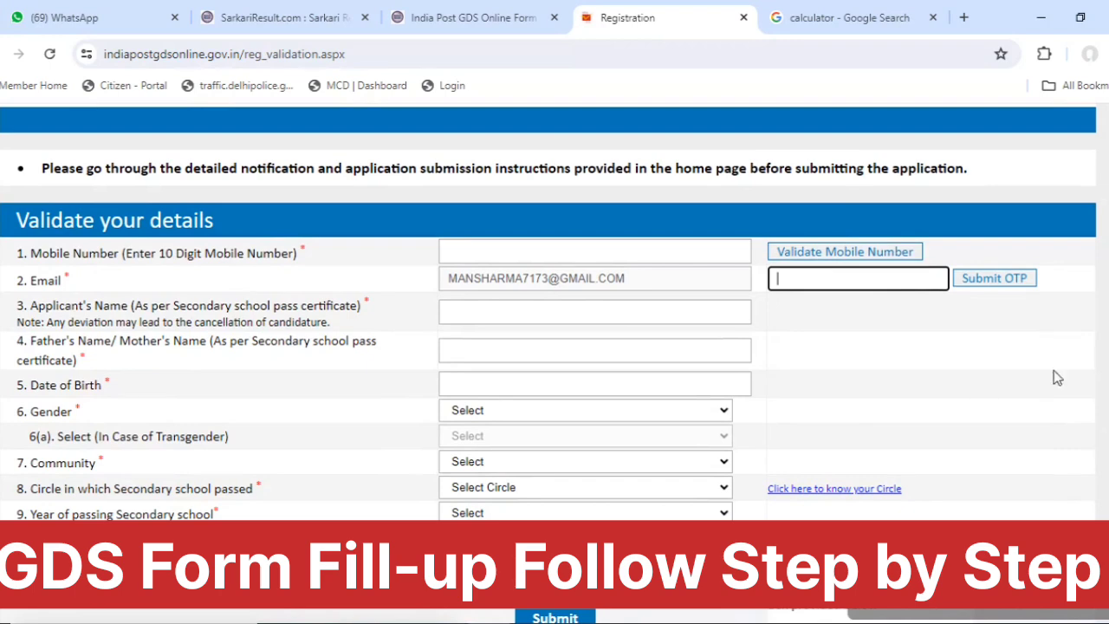
left_click(507, 316)
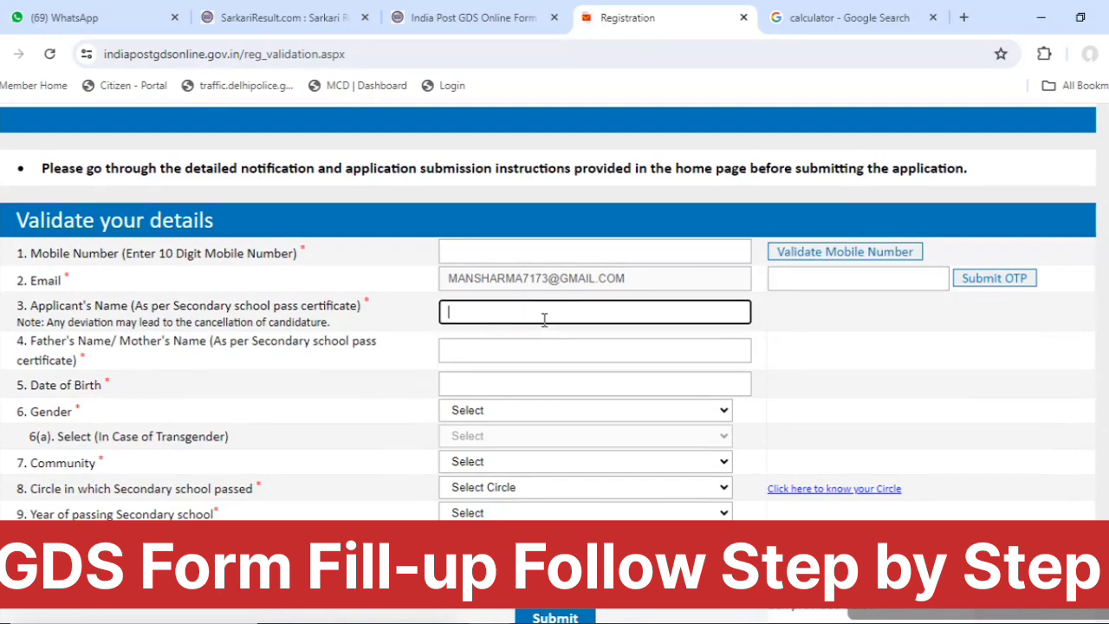
left_click(525, 347)
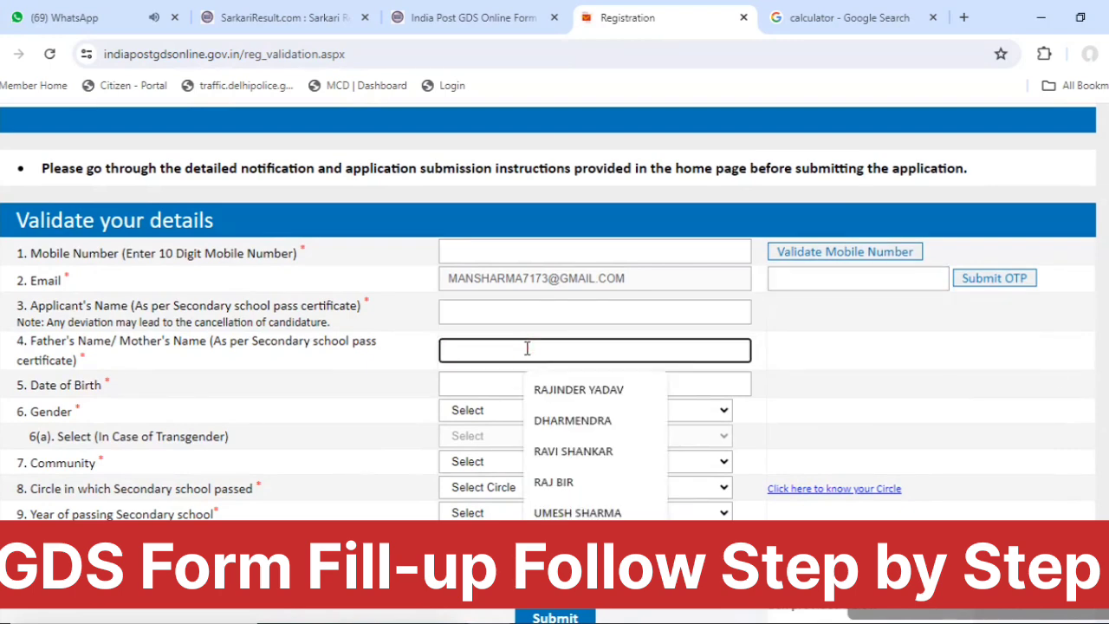
left_click(482, 383)
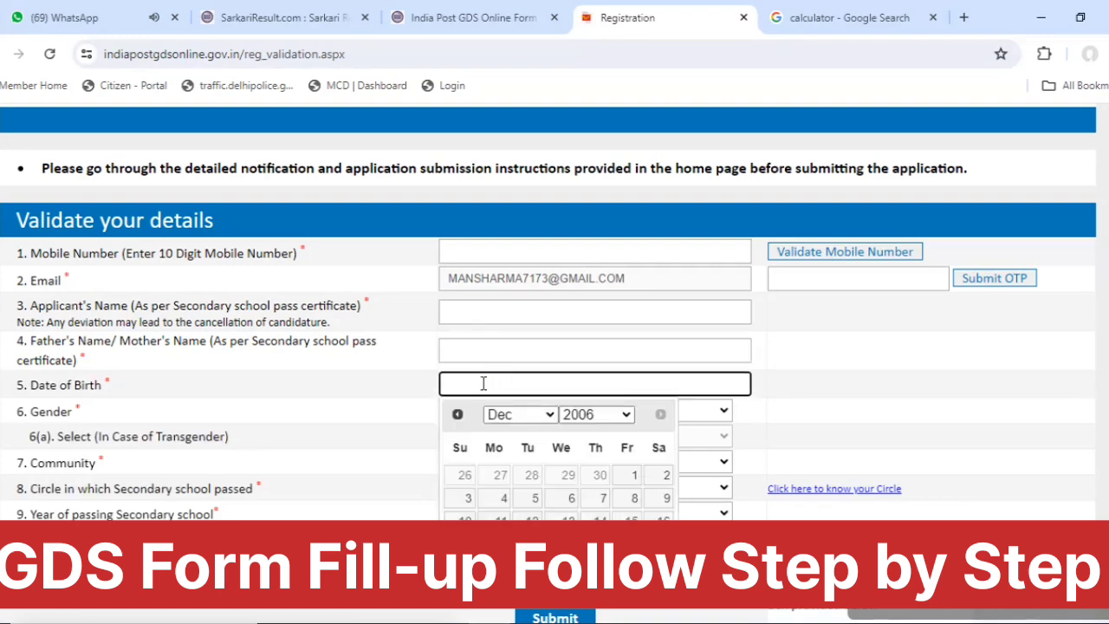
left_click(621, 416)
left_click(840, 381)
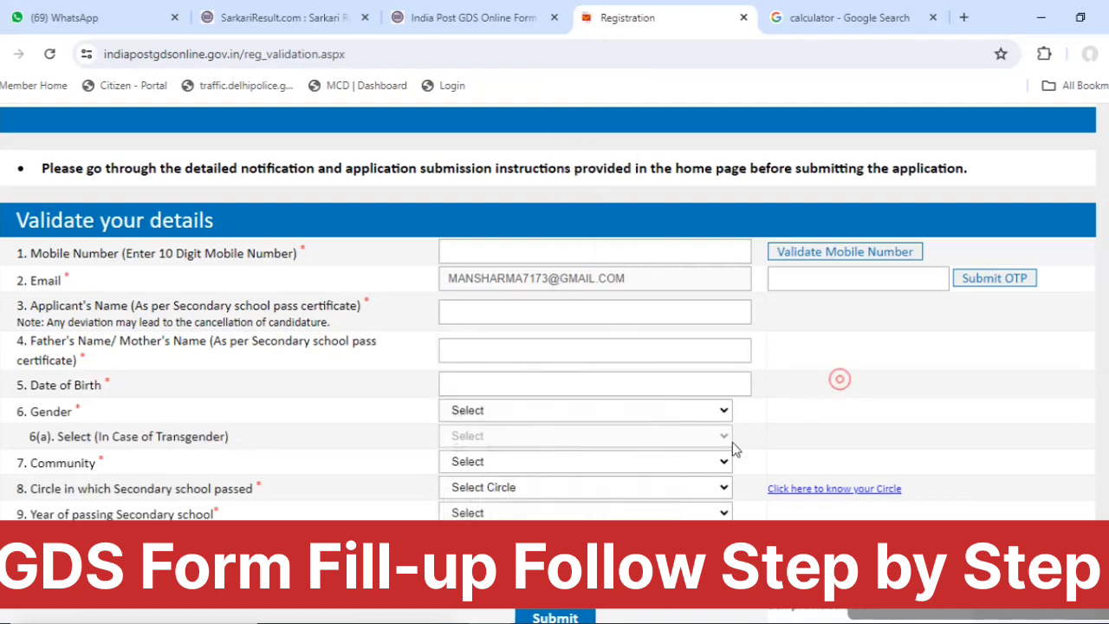
left_click(506, 414)
left_click(507, 462)
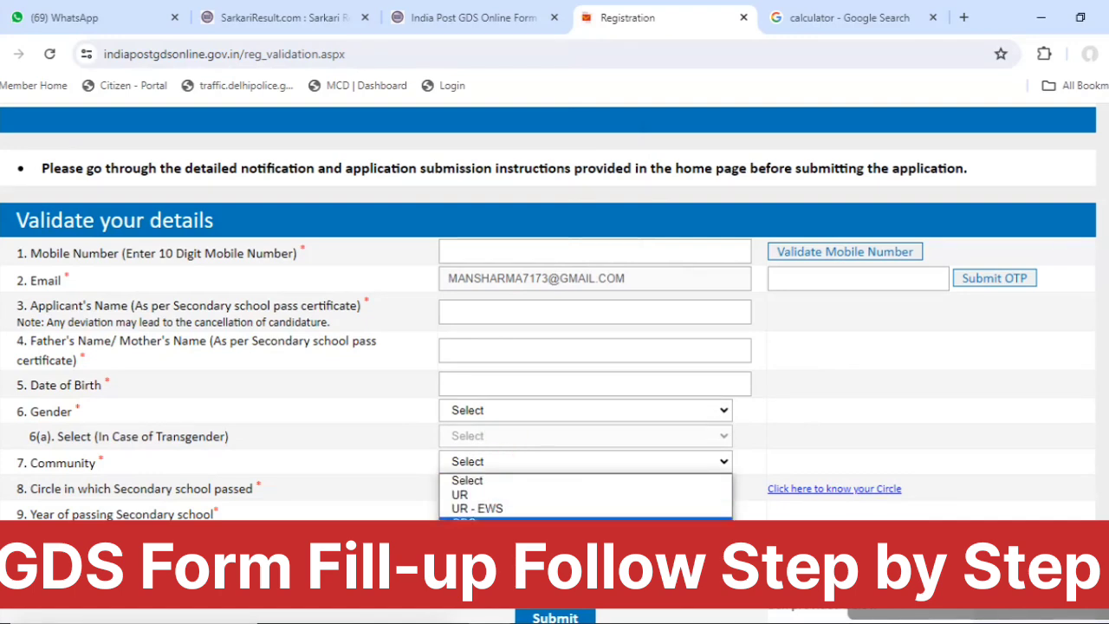
left_click(491, 461)
left_click(512, 488)
scroll(520, 425, "down", 1)
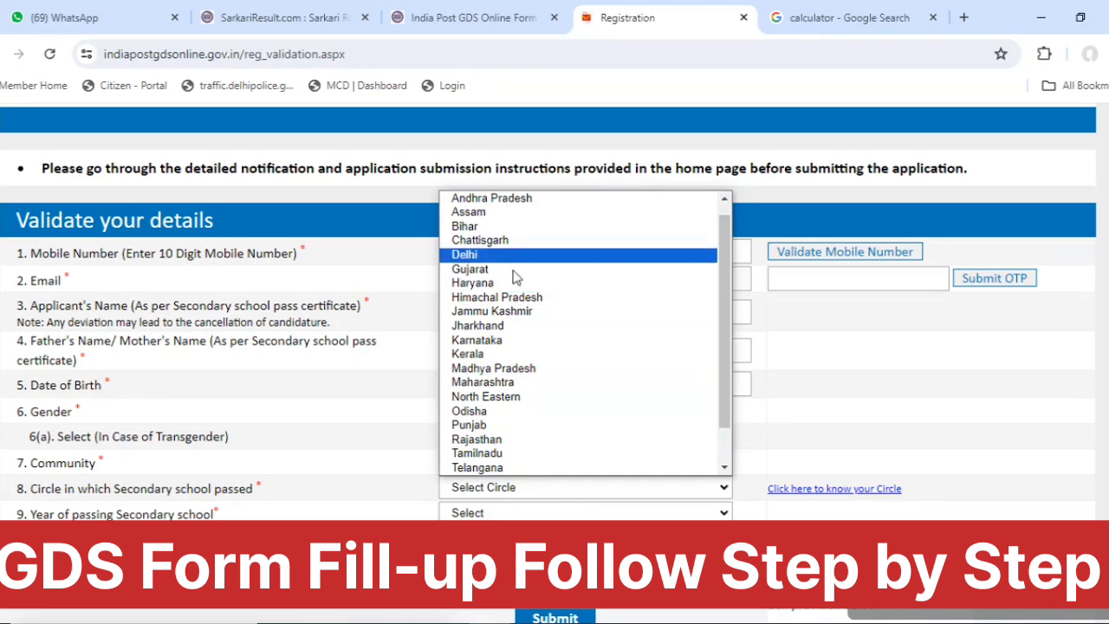
scroll(590, 321, "down", 1)
scroll(572, 347, "up", 2)
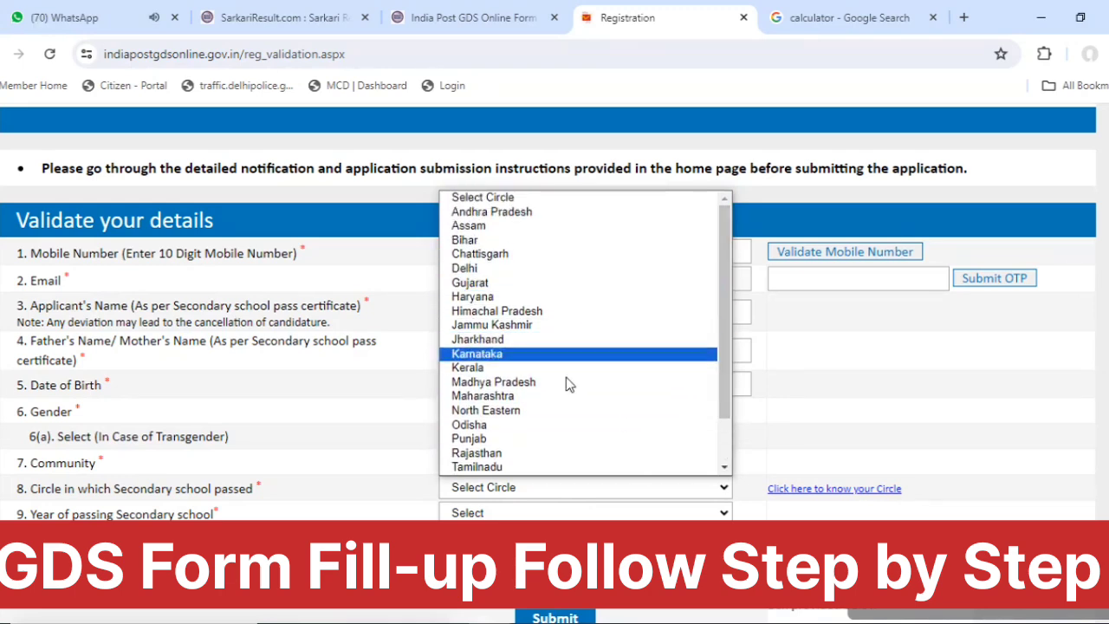
left_click(494, 513)
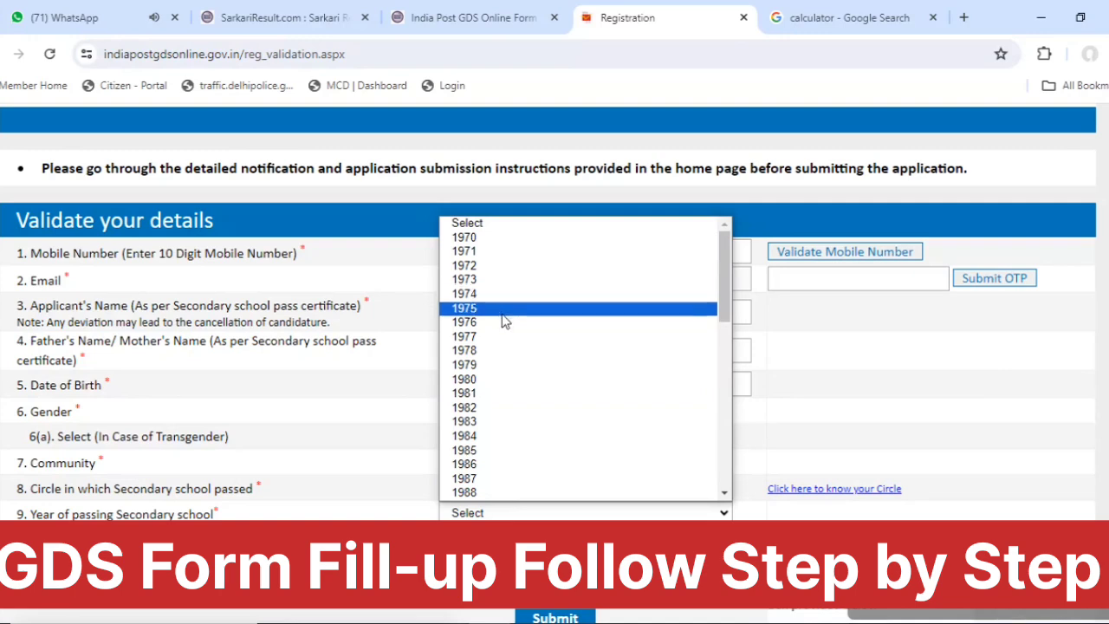
left_click(381, 482)
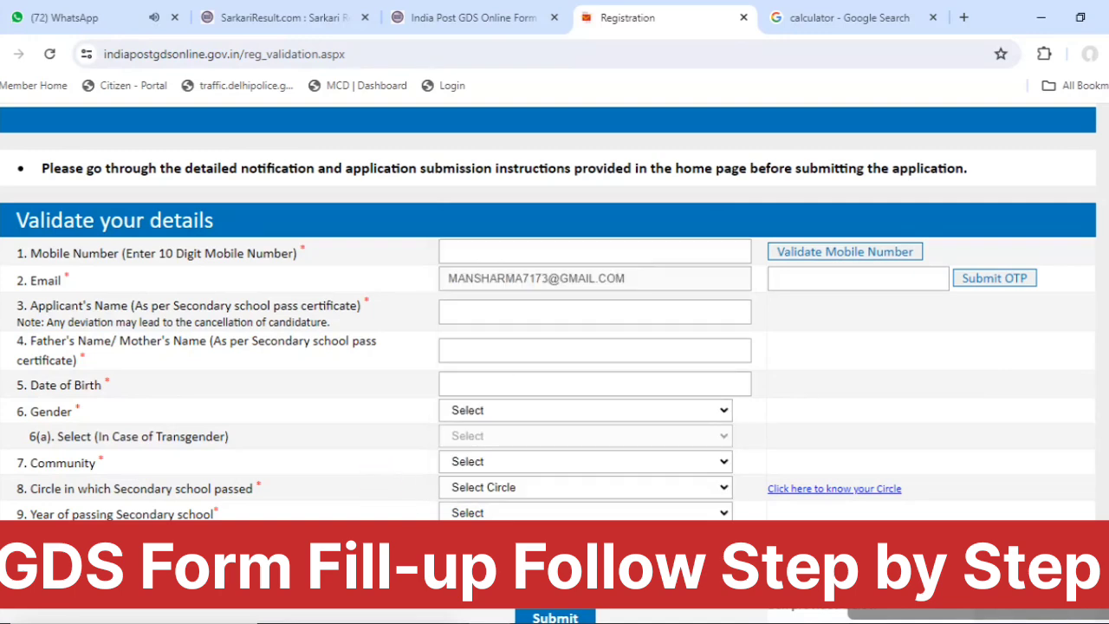
scroll(1023, 494, "down", 3)
left_click(1002, 476)
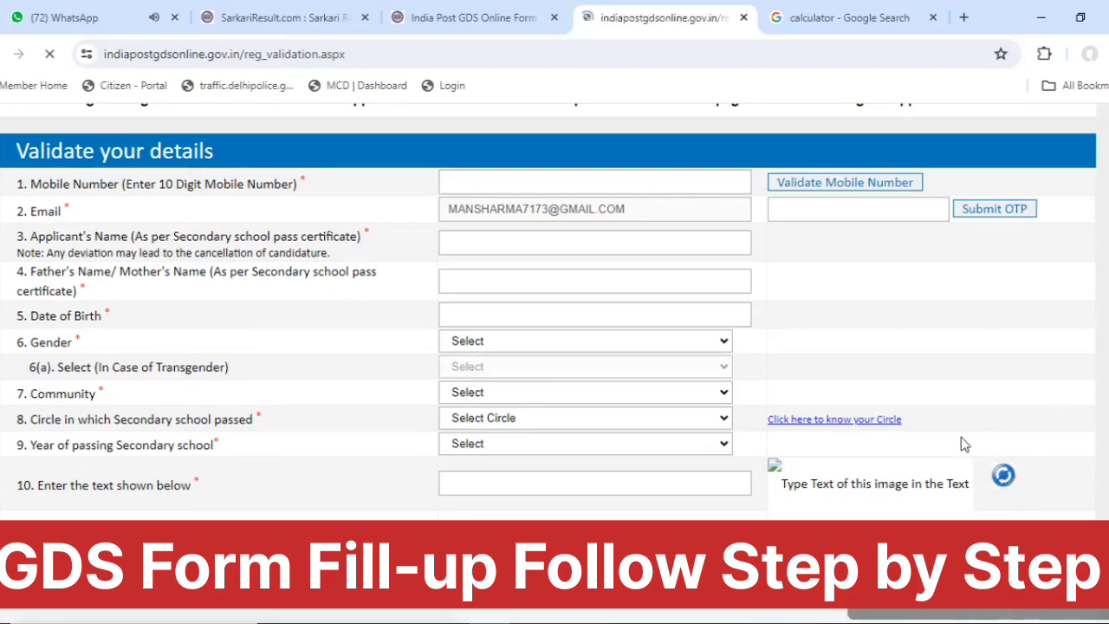
scroll(991, 488, "down", 4)
scroll(856, 355, "up", 3)
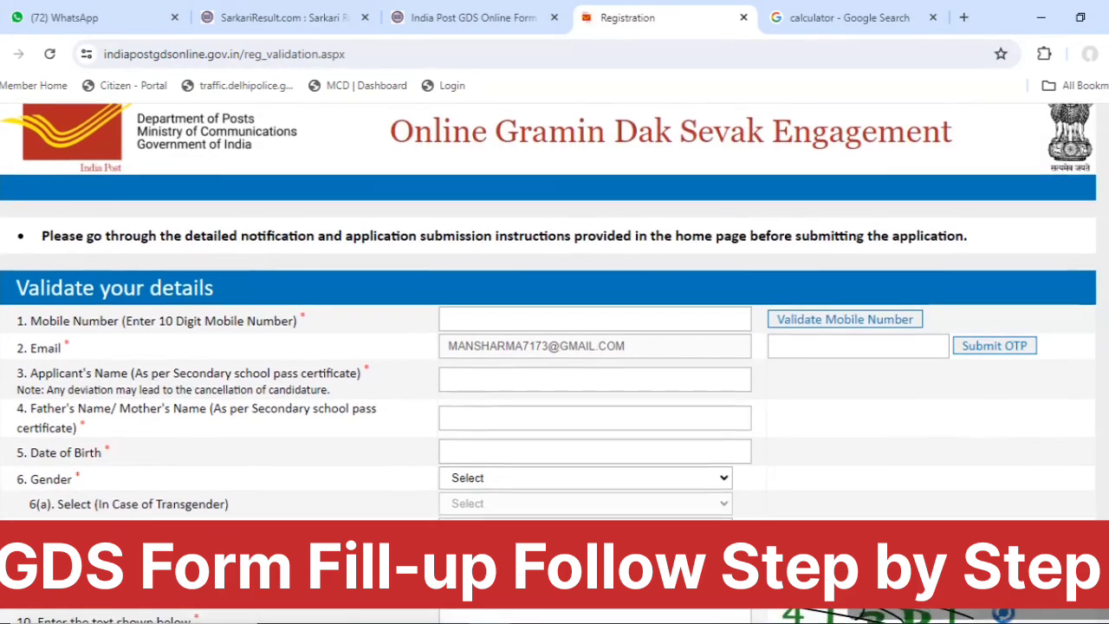
left_click(842, 351)
scroll(842, 351, "down", 3)
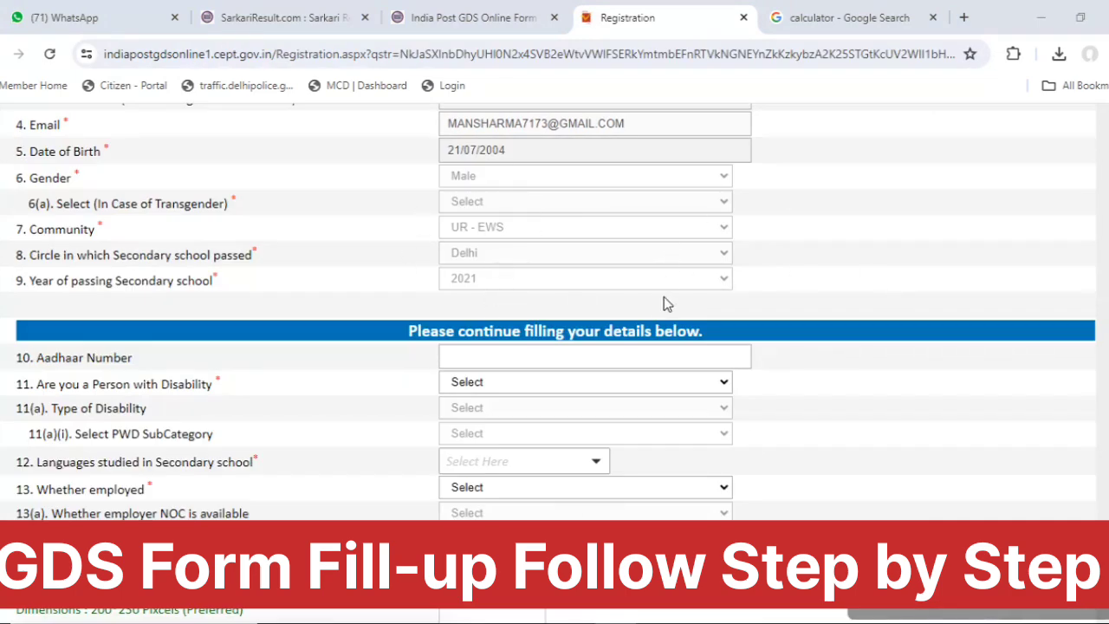
Step: Review the Aadhaar Number and disability questions on the registration form
scroll(555, 346, "down", 3)
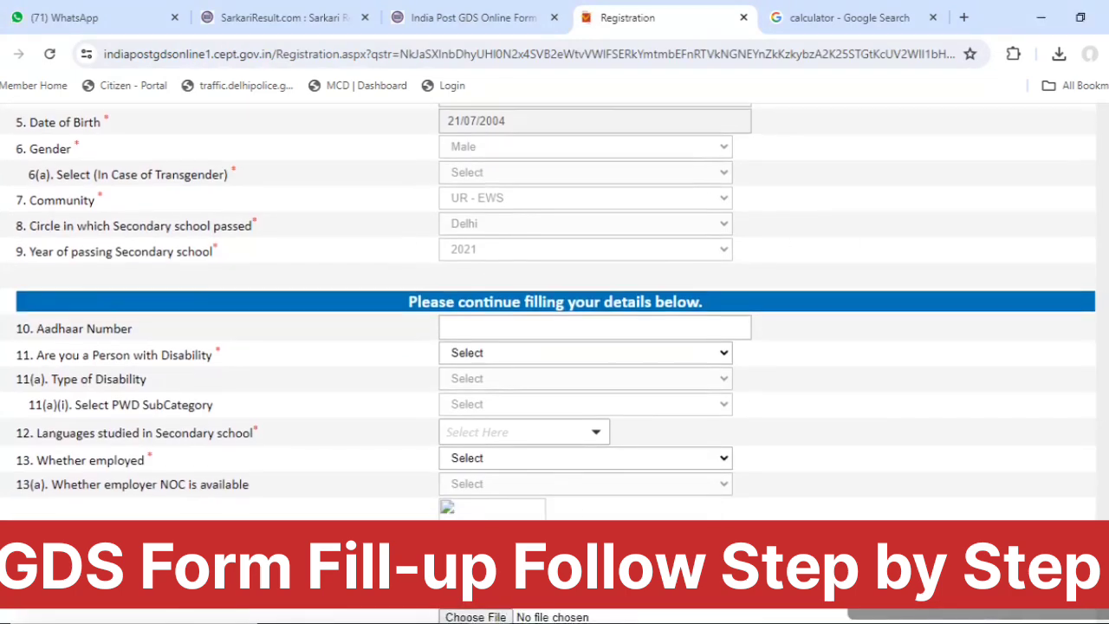
scroll(554, 346, "up", 3)
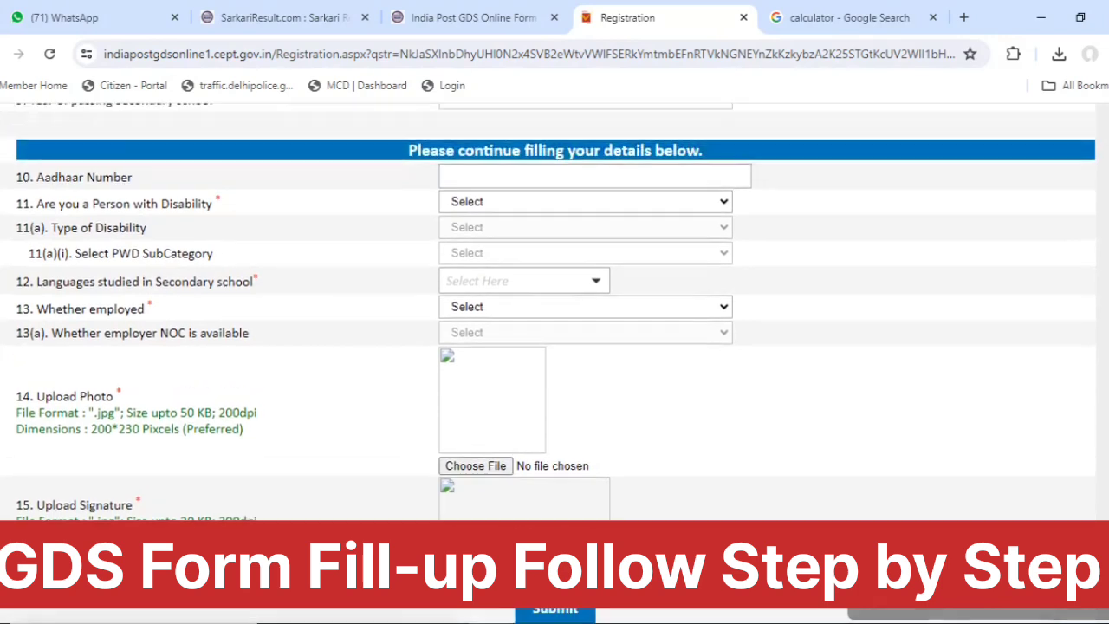
scroll(555, 347, "up", 1)
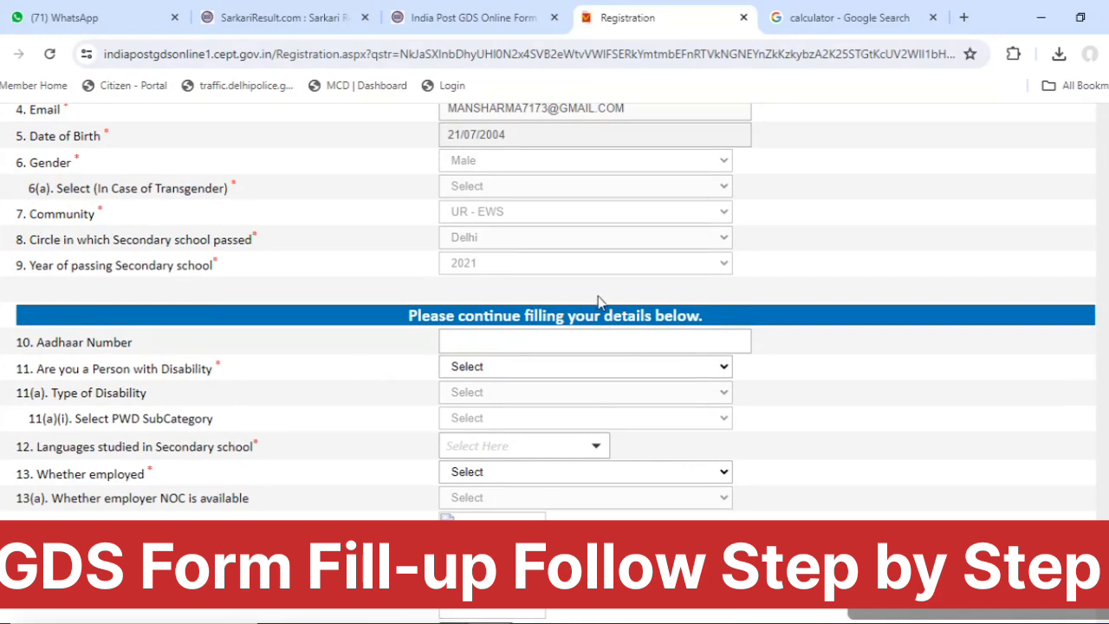
left_click(493, 342)
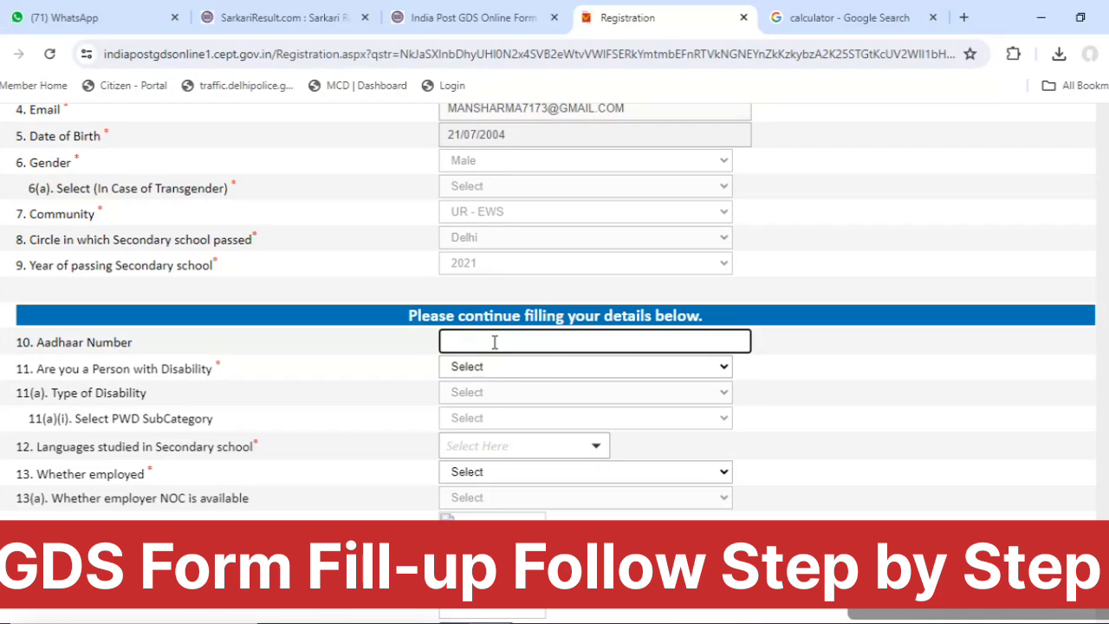
left_click(515, 369)
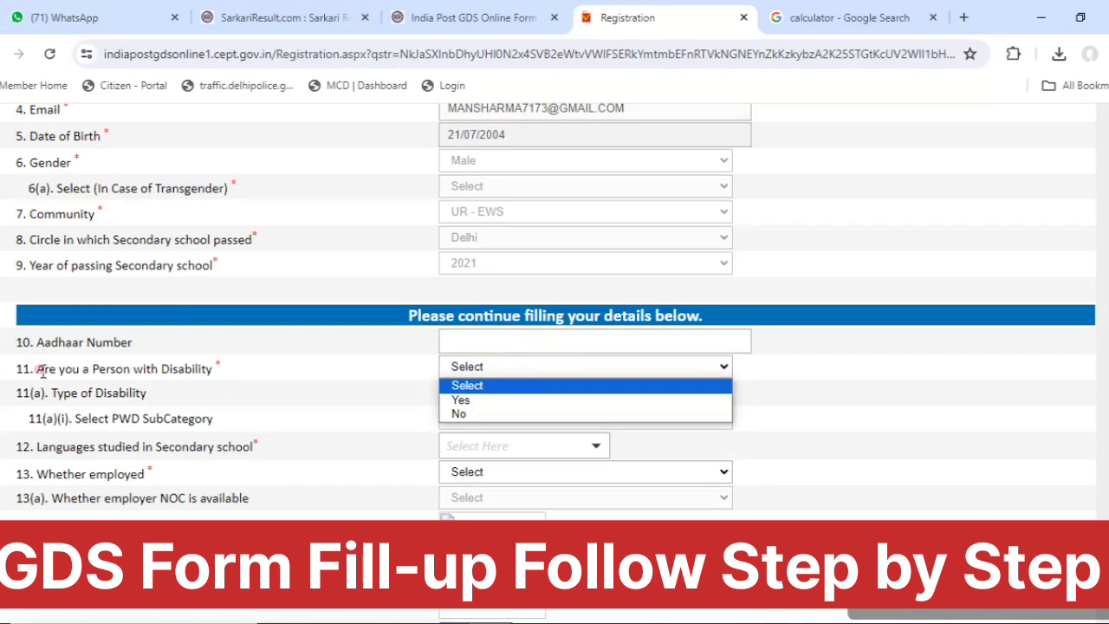
left_click_drag(42, 371, 219, 371)
left_click(251, 372)
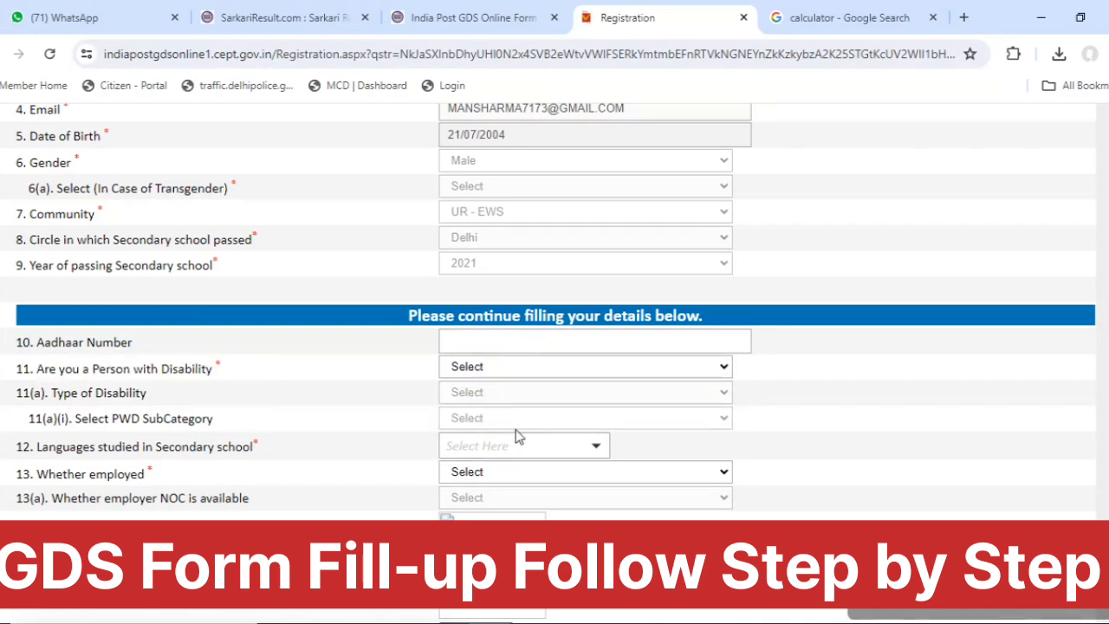
Step: Select English and Hindi as the languages studied in secondary school
left_click_drag(39, 449, 312, 464)
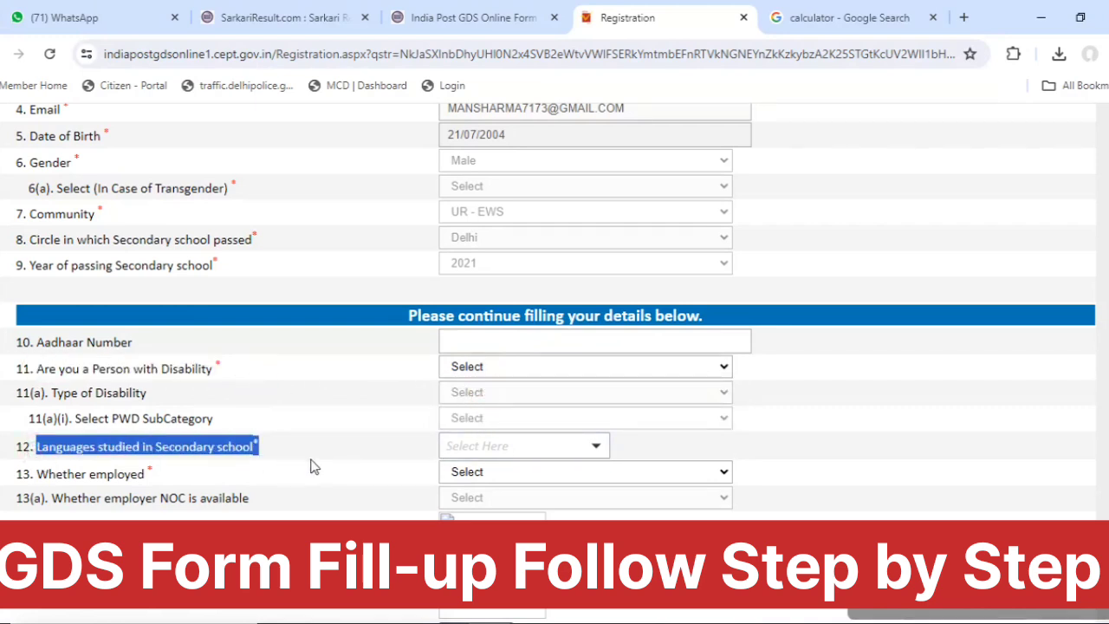
left_click(308, 461)
left_click(572, 449)
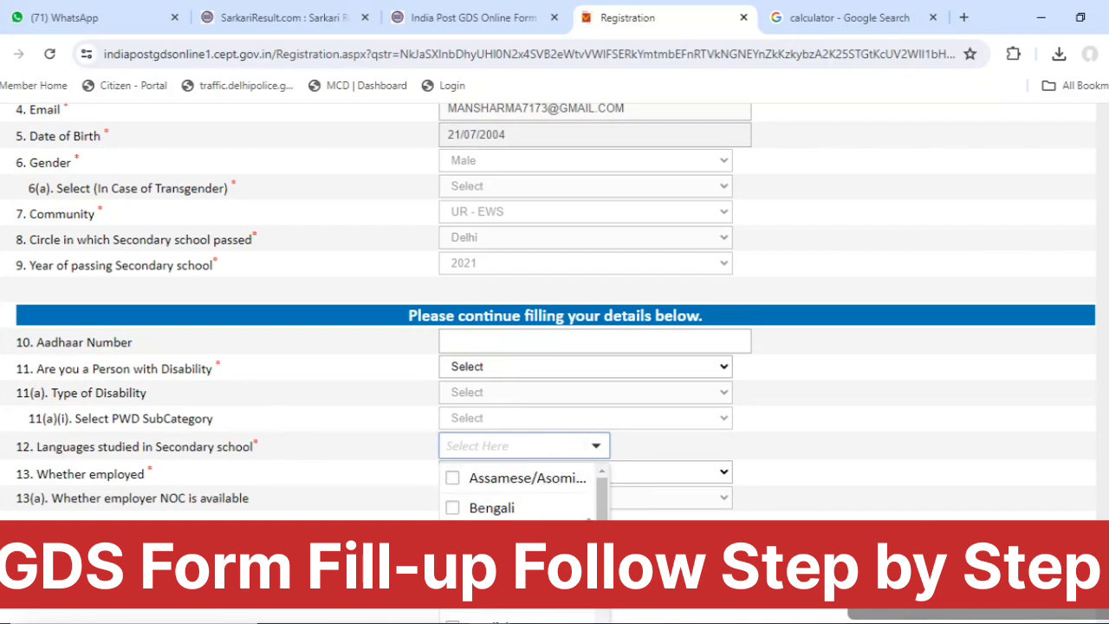
left_click(598, 498)
left_click_drag(598, 497, 602, 529)
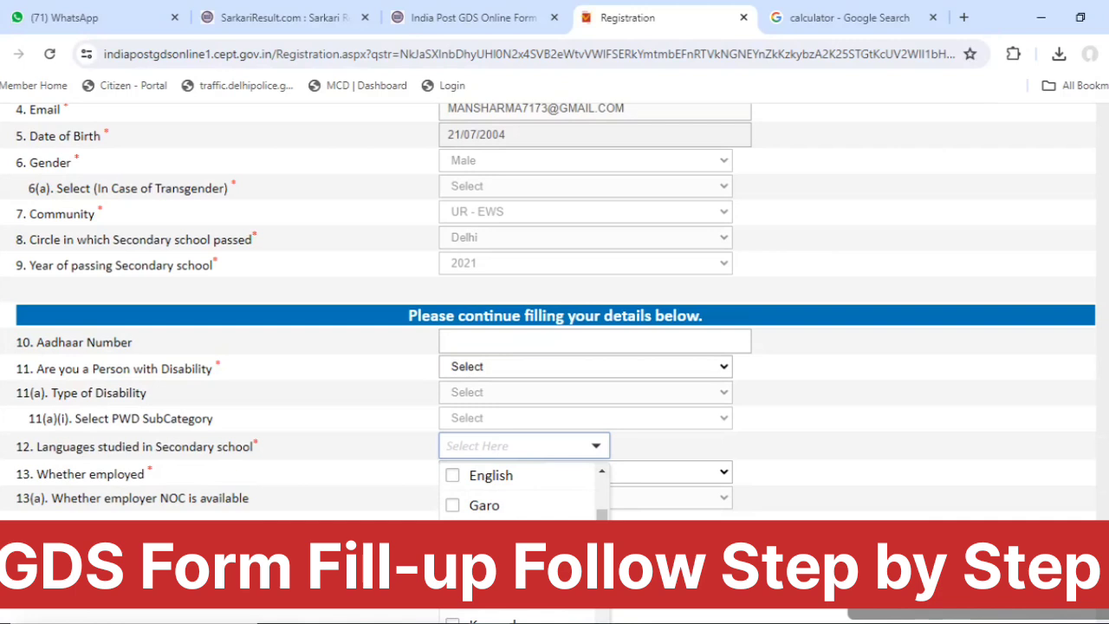
left_click(454, 477)
scroll(872, 505, "down", 2)
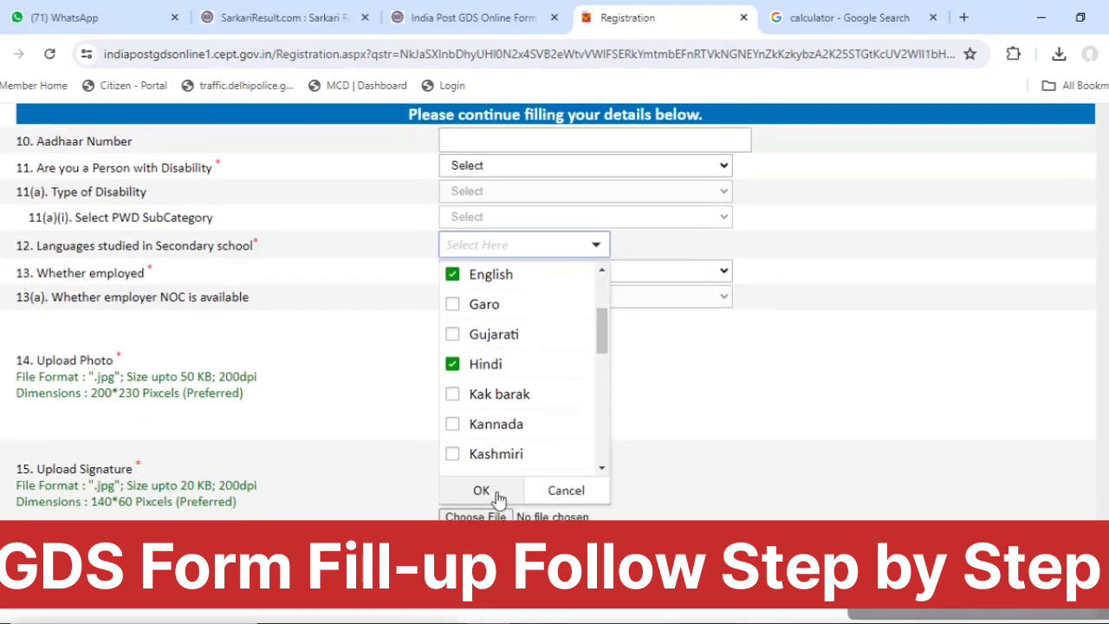
left_click(492, 486)
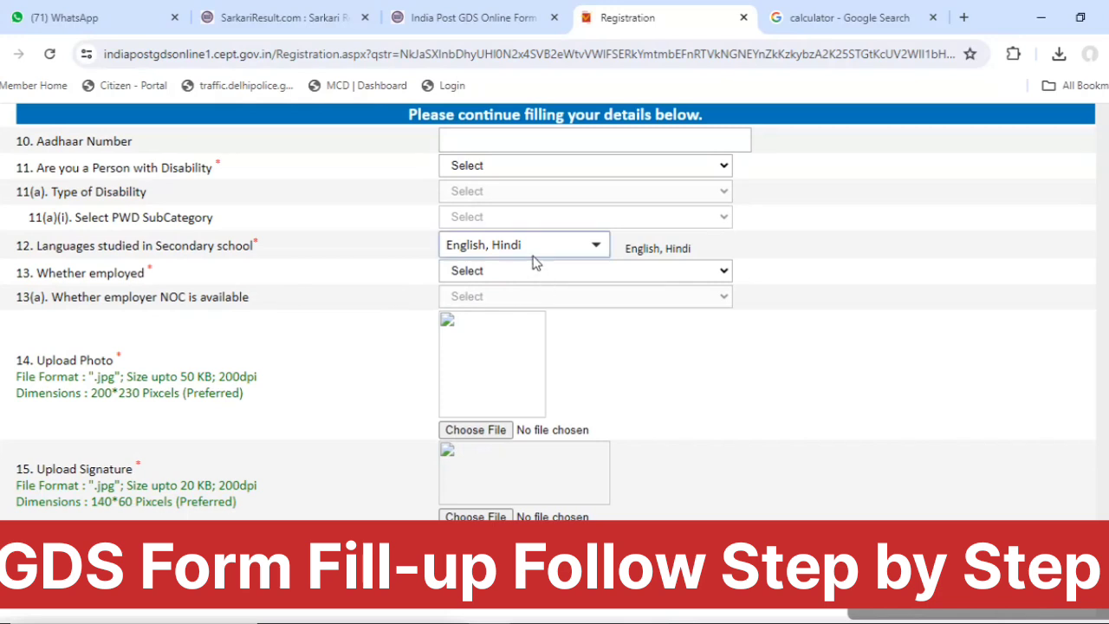
Step: Answer No to the Whether employed question
left_click(494, 271)
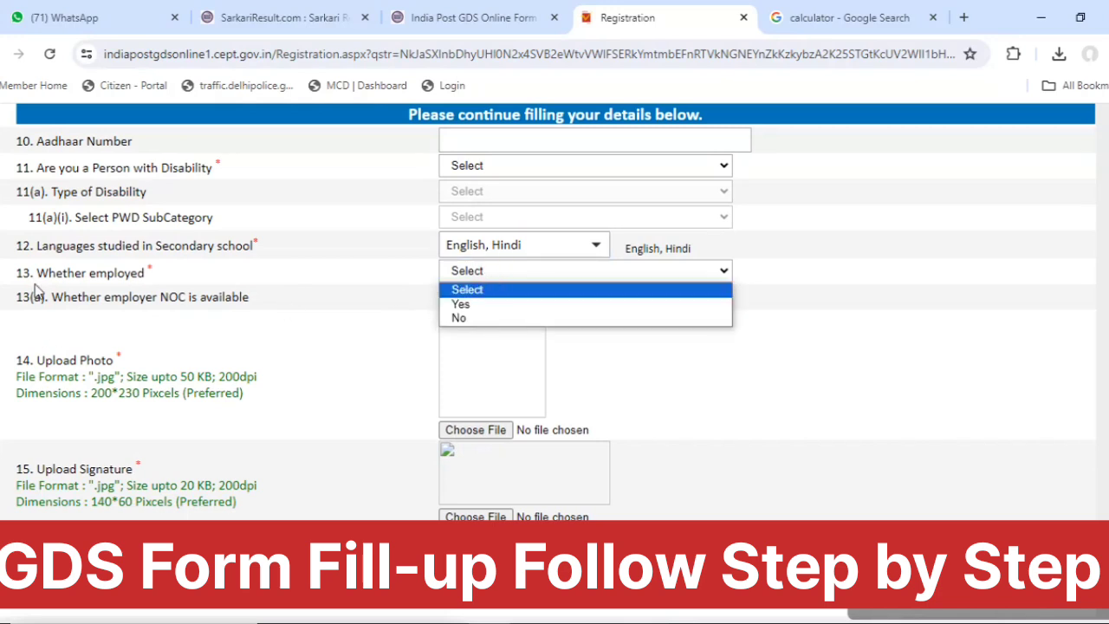
left_click_drag(35, 273, 156, 278)
left_click(178, 276)
left_click(494, 272)
left_click(472, 319)
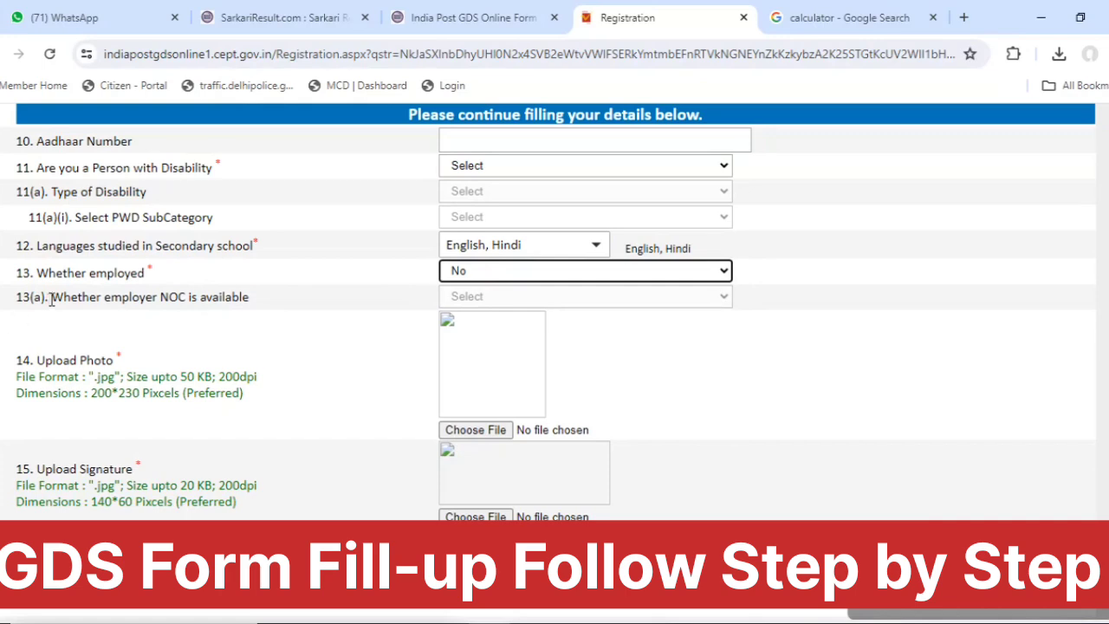
left_click_drag(51, 299, 253, 305)
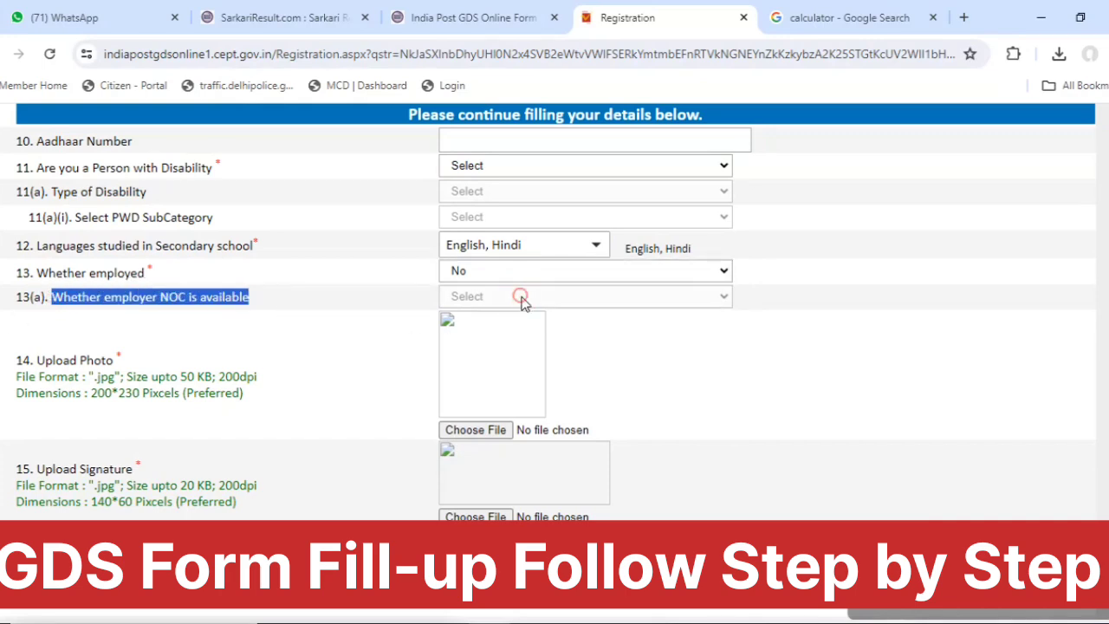
Step: Upload MANPIC from the Desktop as the applicant's photo
left_click(485, 430)
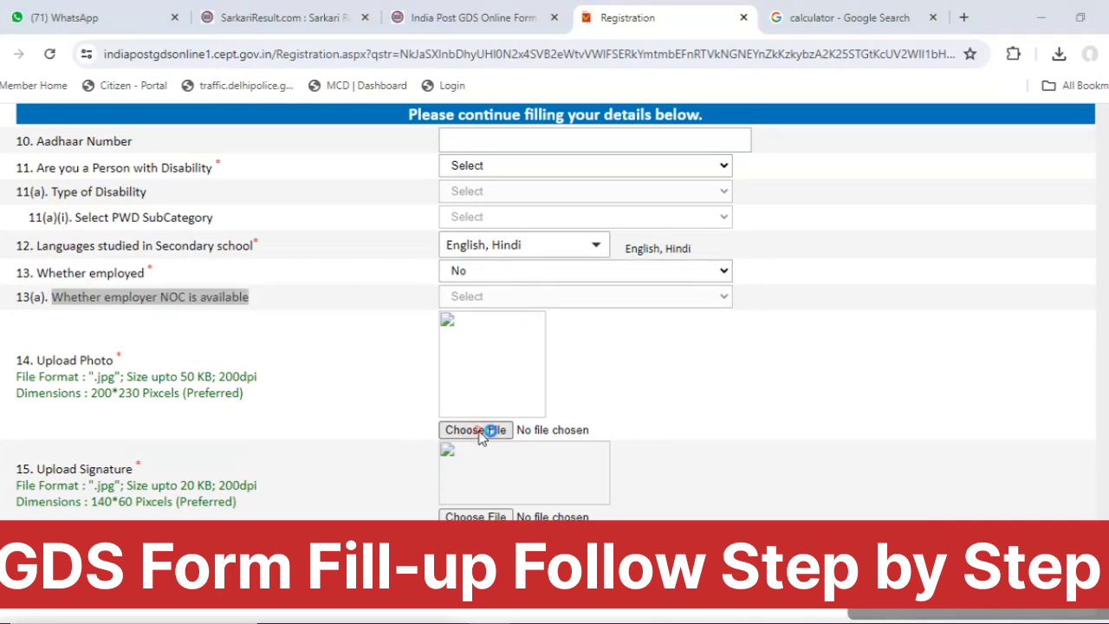
left_click(395, 255)
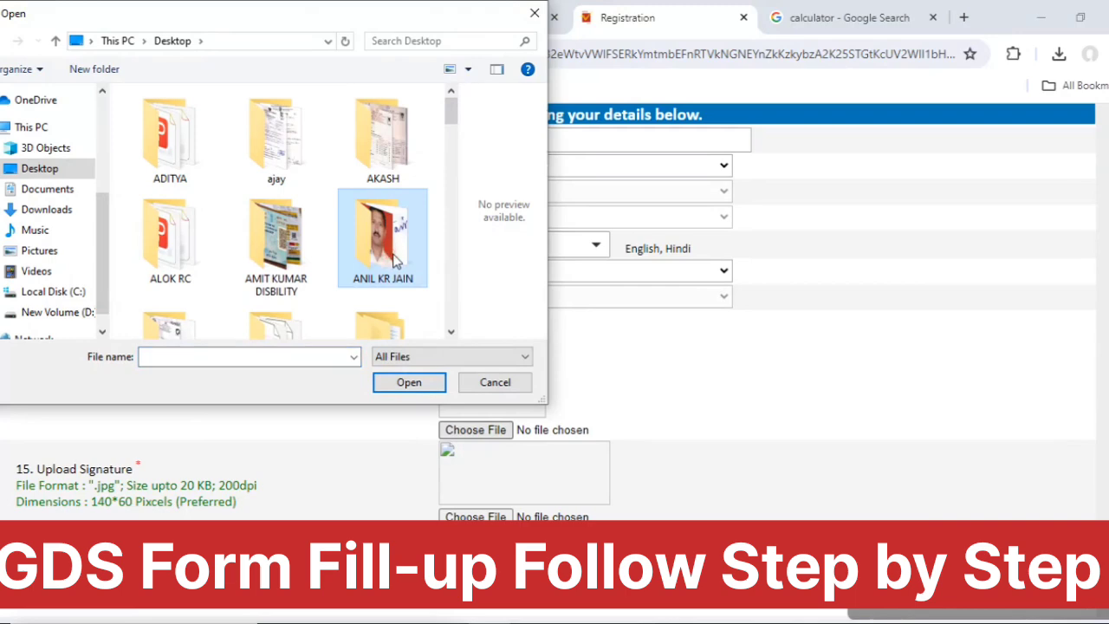
key("m")
key("m")
key("m")
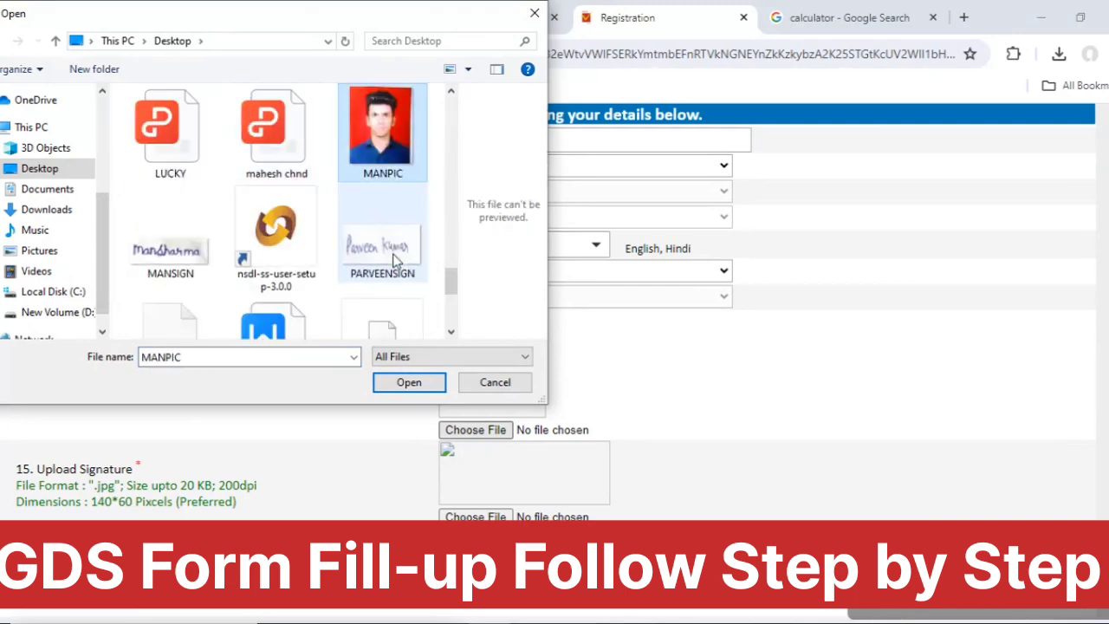
left_click(414, 385)
Step: Upload MANSIGN from the Desktop as the applicant's signature
left_click(476, 515)
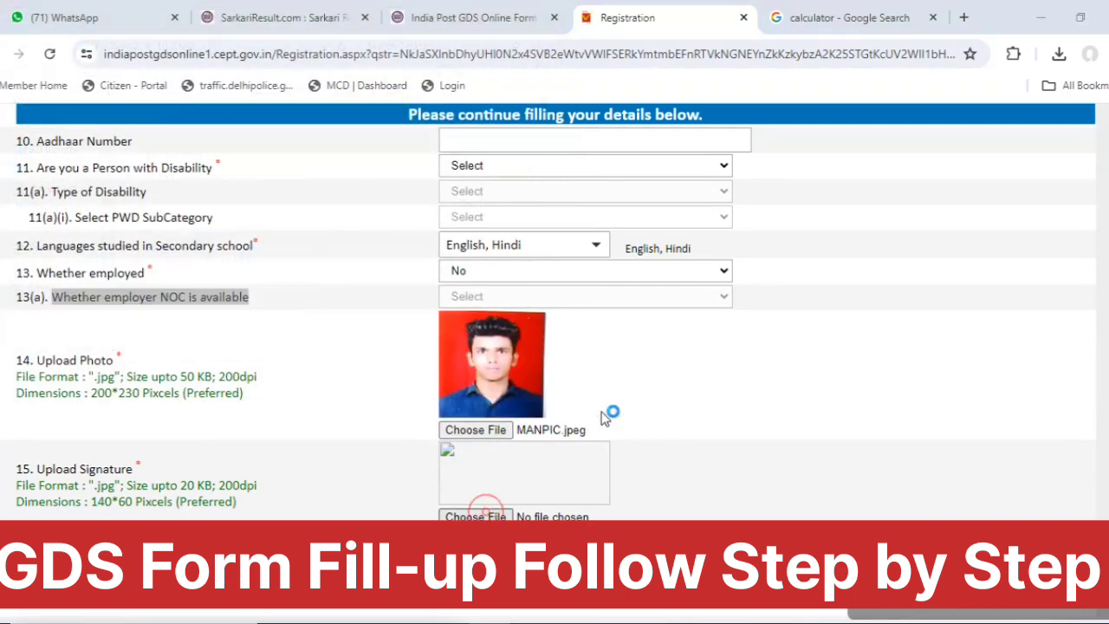
left_click(405, 289)
key("m")
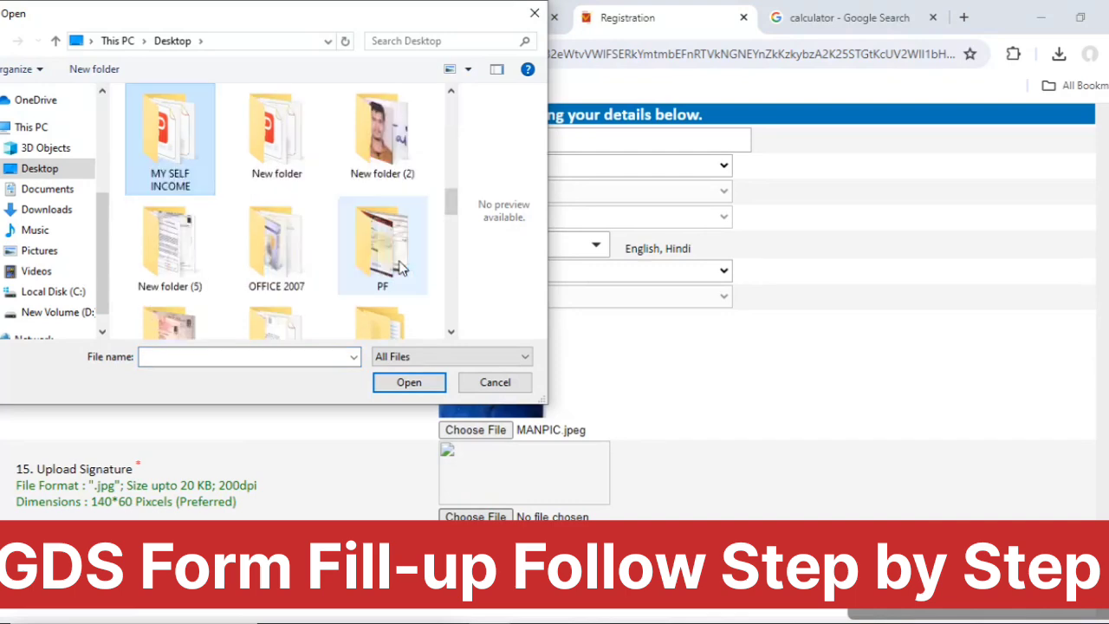
key("m")
left_click(169, 286)
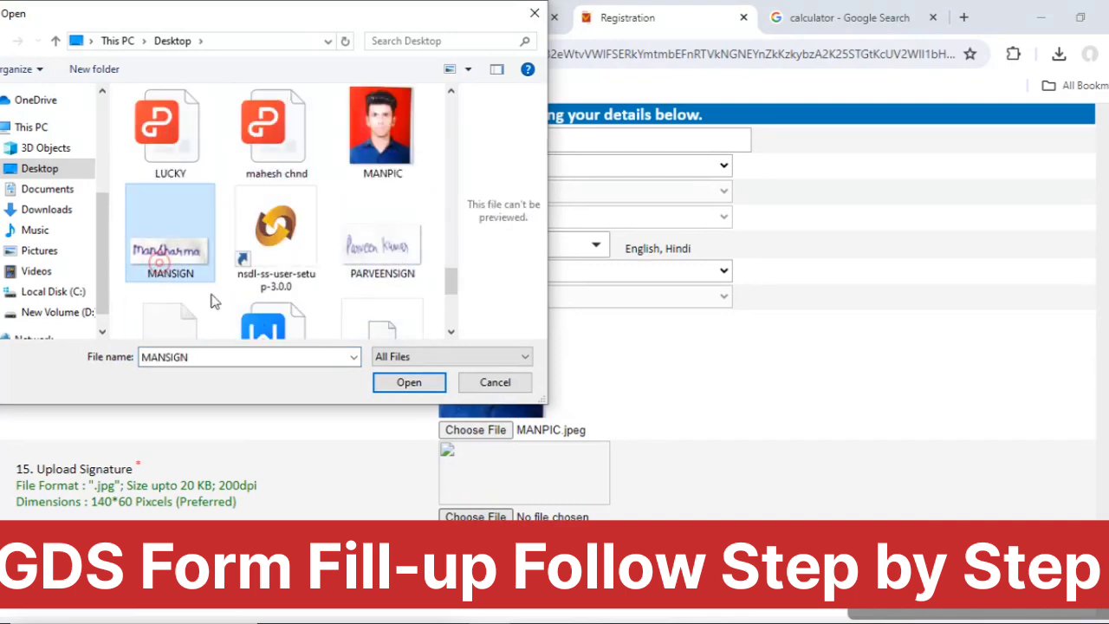
left_click(409, 382)
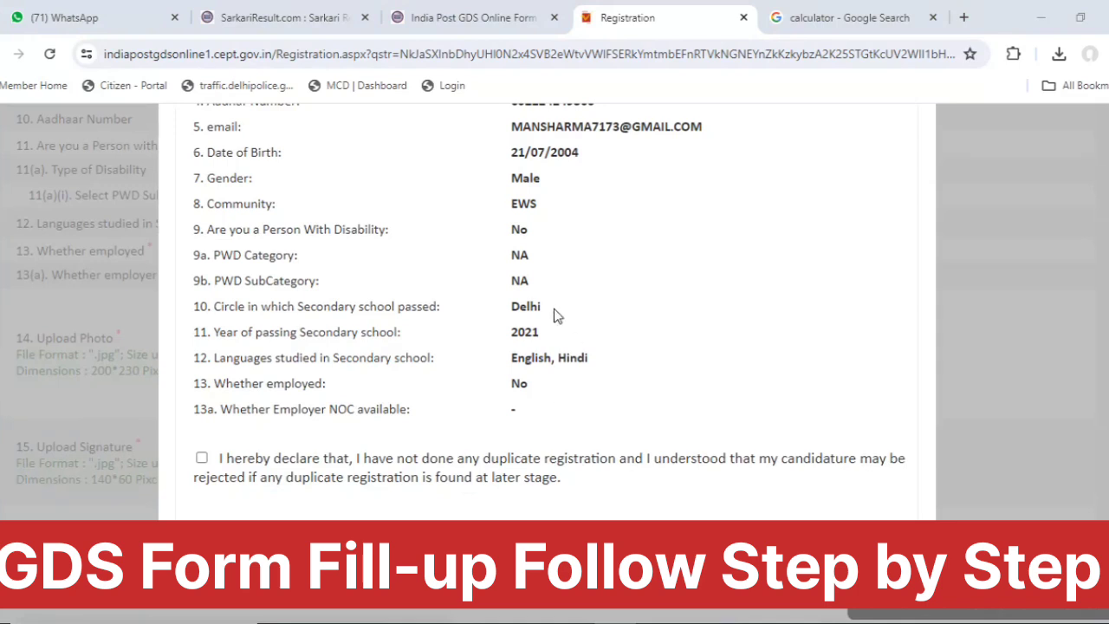
Step: Review the previewed details and tick the 'I hereby declare' no-duplicate-registration checkbox
left_click_drag(511, 127, 573, 383)
left_click(699, 274)
left_click(201, 458)
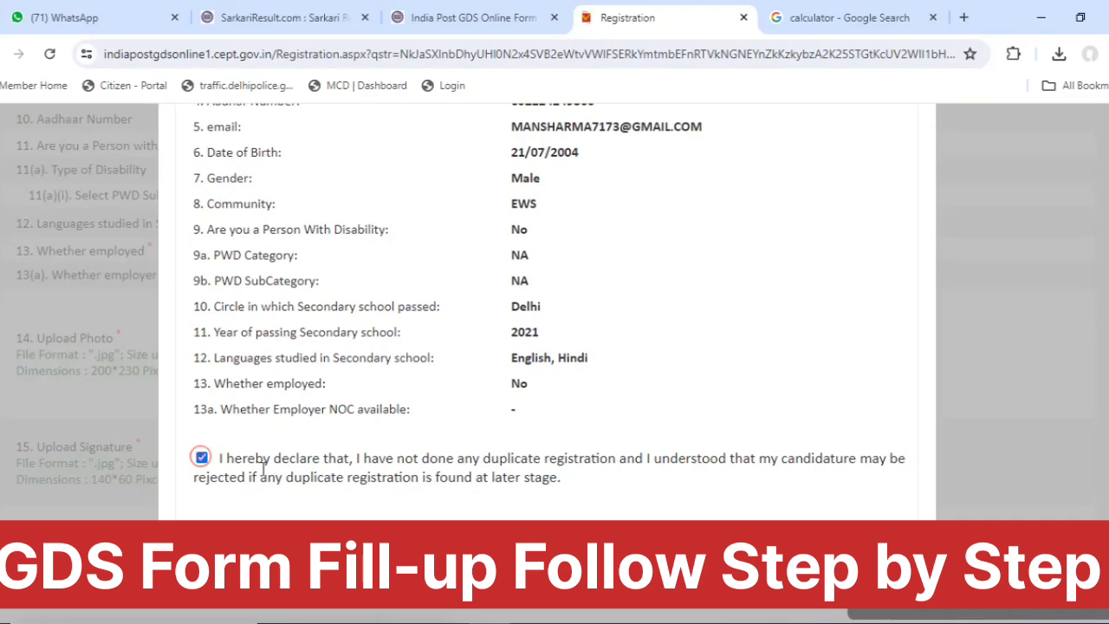
left_click_drag(217, 458, 676, 484)
left_click(694, 485)
left_click_drag(748, 455, 886, 477)
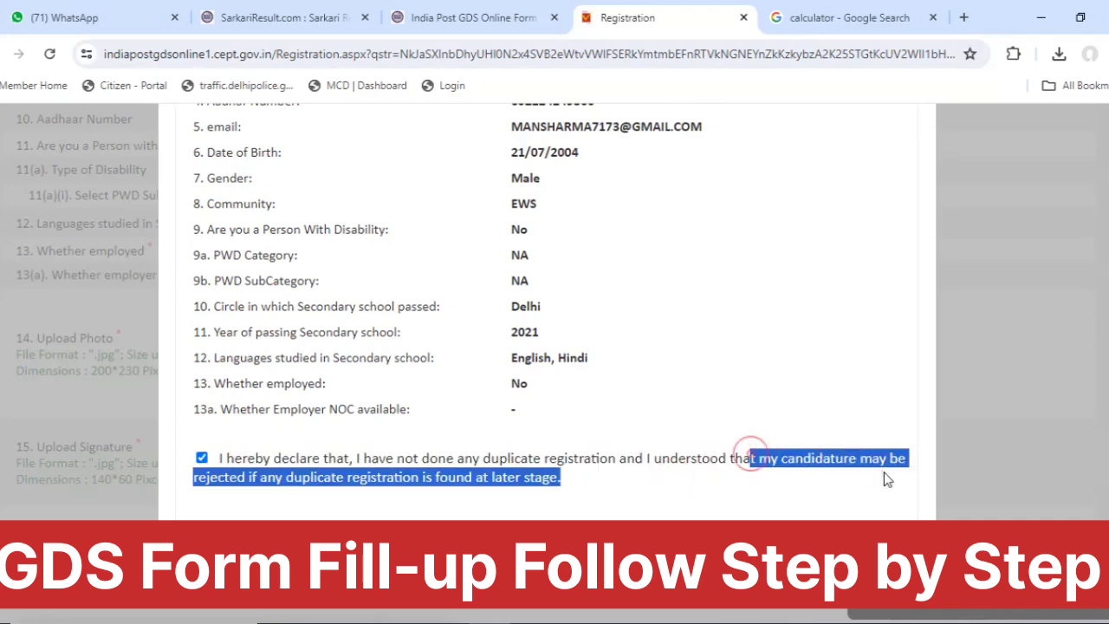
left_click(782, 481)
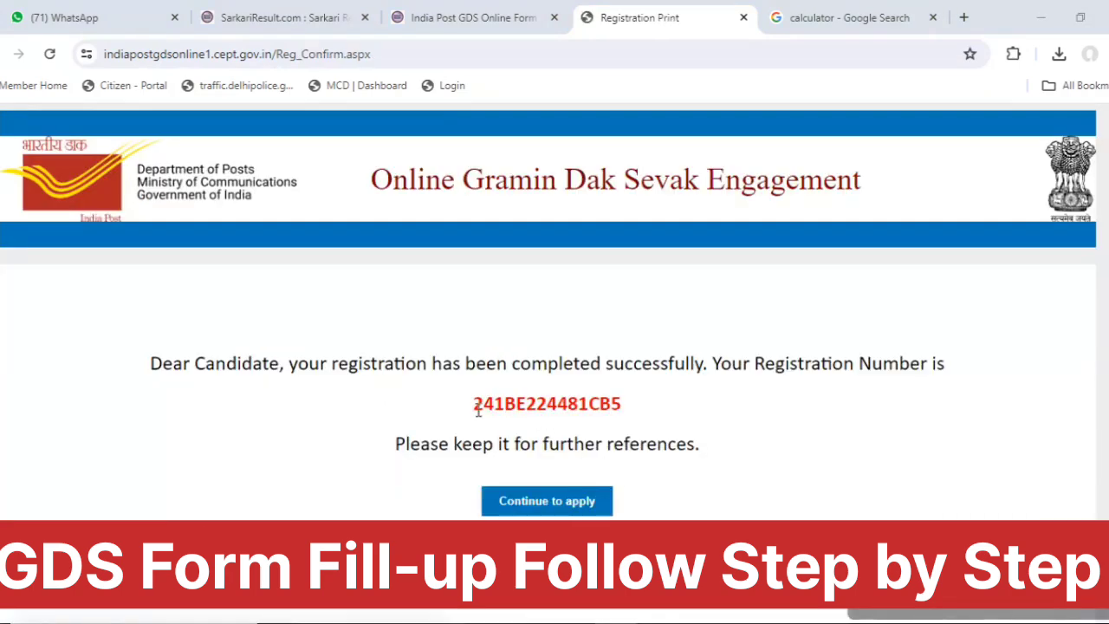
Step: Check the new registration number in the registration success message
left_click_drag(478, 412, 629, 426)
left_click(683, 400)
left_click_drag(150, 362, 822, 441)
Step: Choose the Madhya Pradesh circle and request an OTP for application verification
left_click(824, 420)
left_click(547, 501)
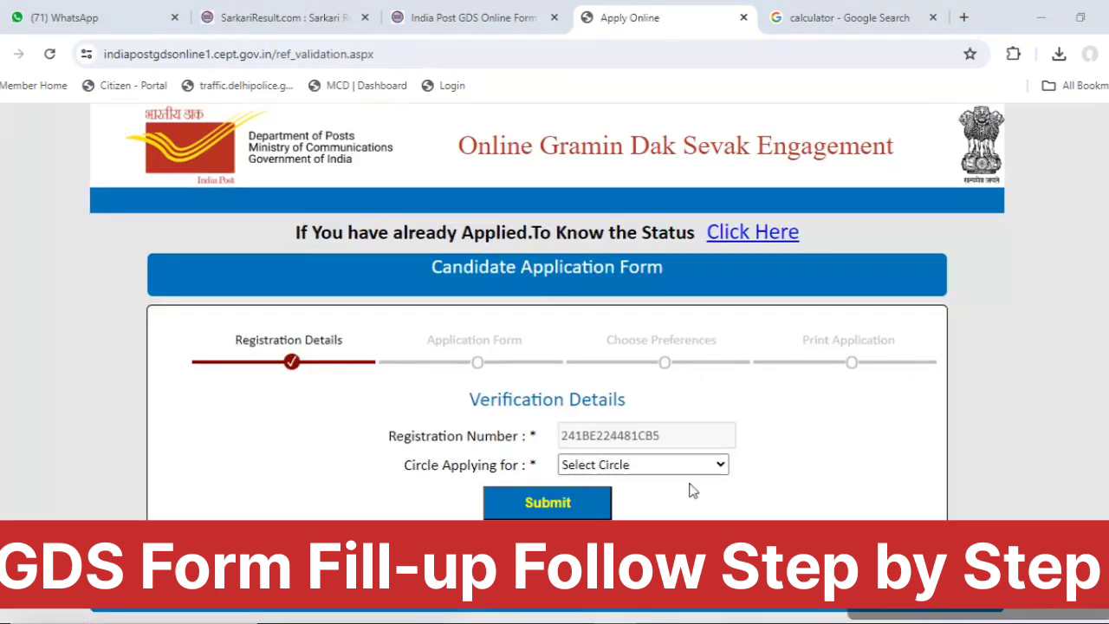
left_click(699, 465)
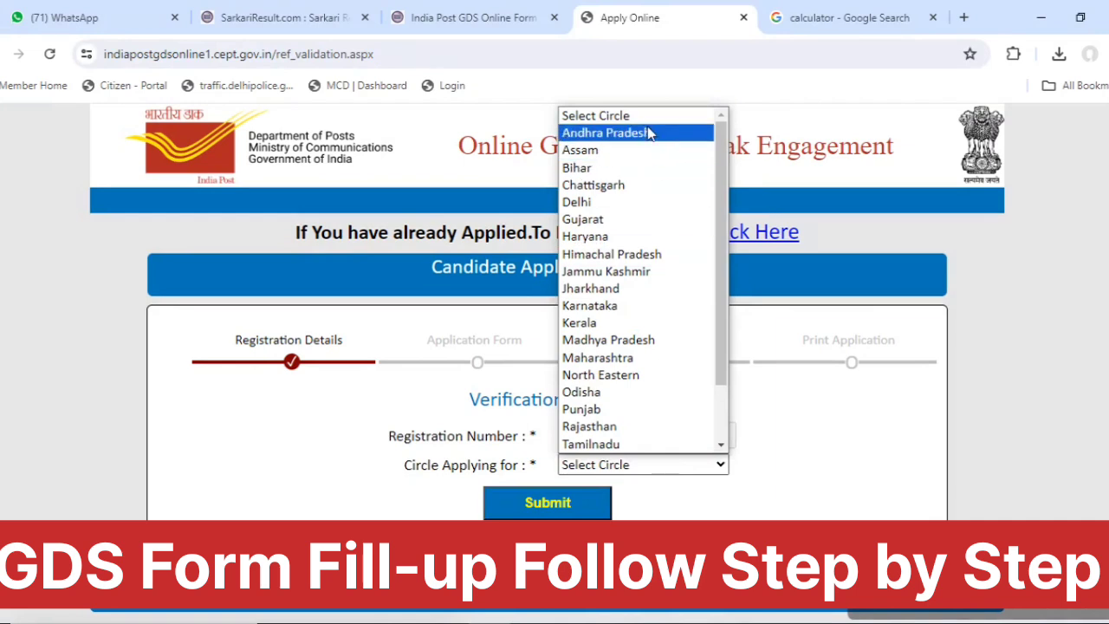
left_click_drag(718, 145, 724, 204)
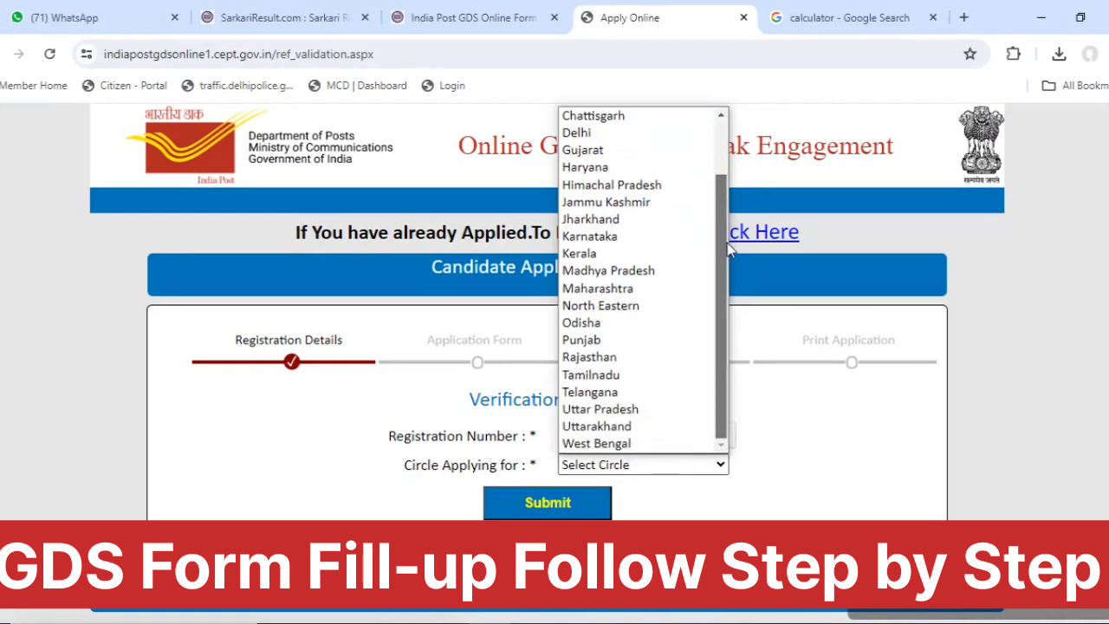
left_click(606, 271)
left_click(562, 510)
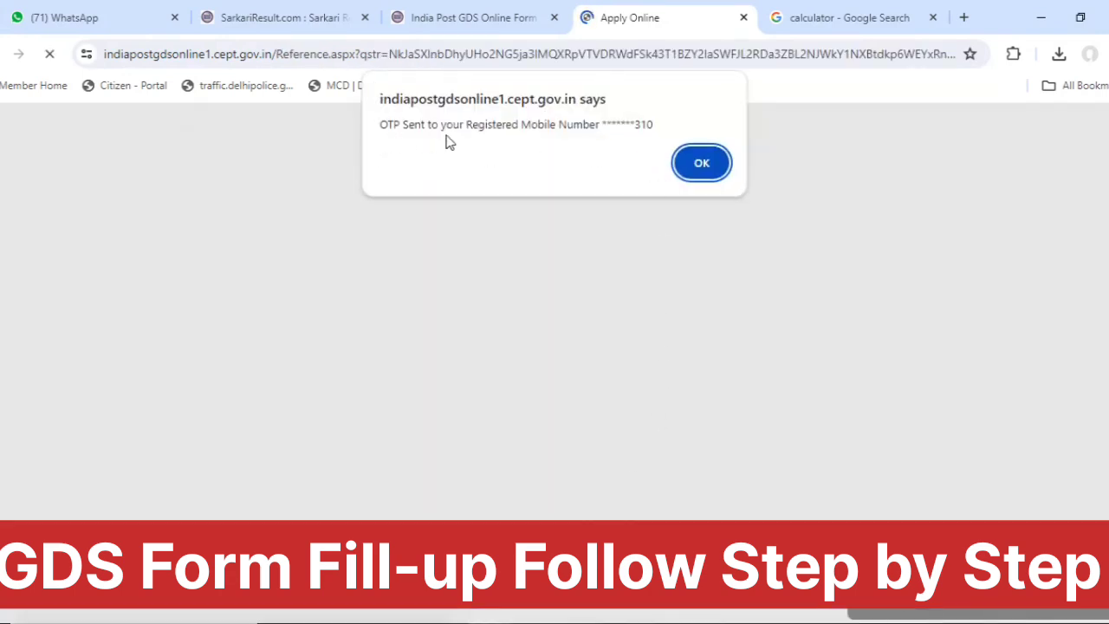
left_click(703, 164)
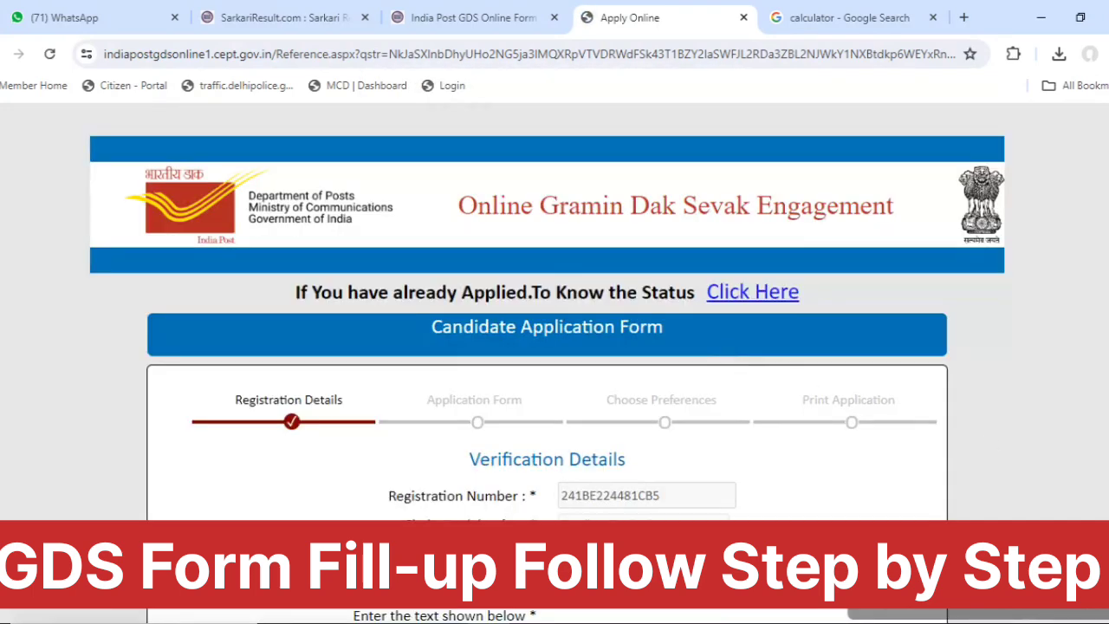
Step: Enter the captcha text, paste the received OTP, and verify to open the application form
scroll(546, 346, "down", 2)
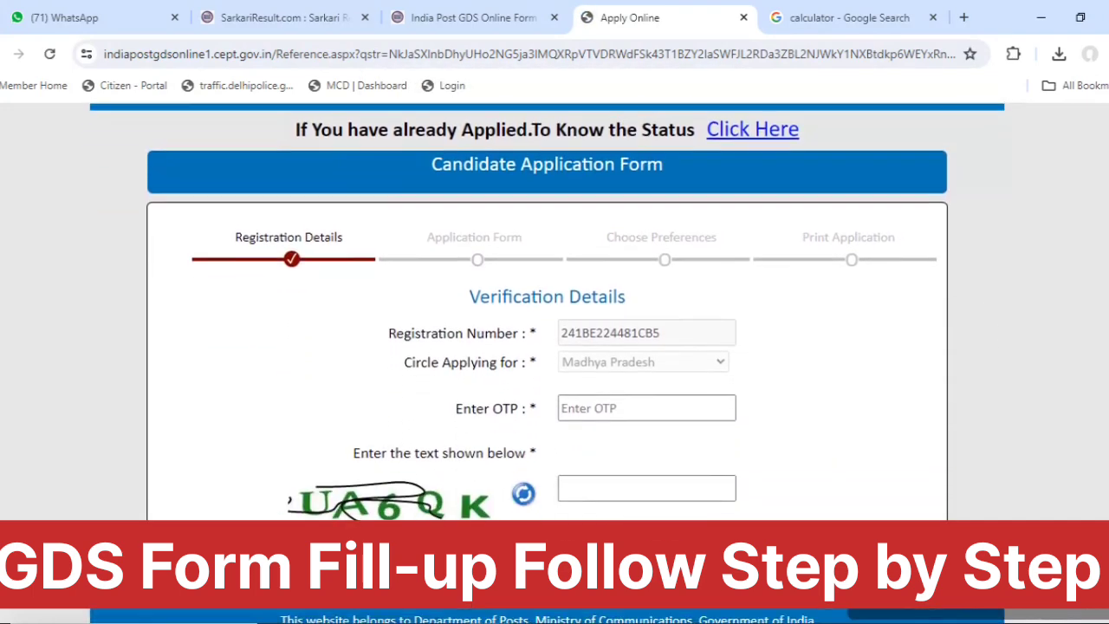
left_click(634, 394)
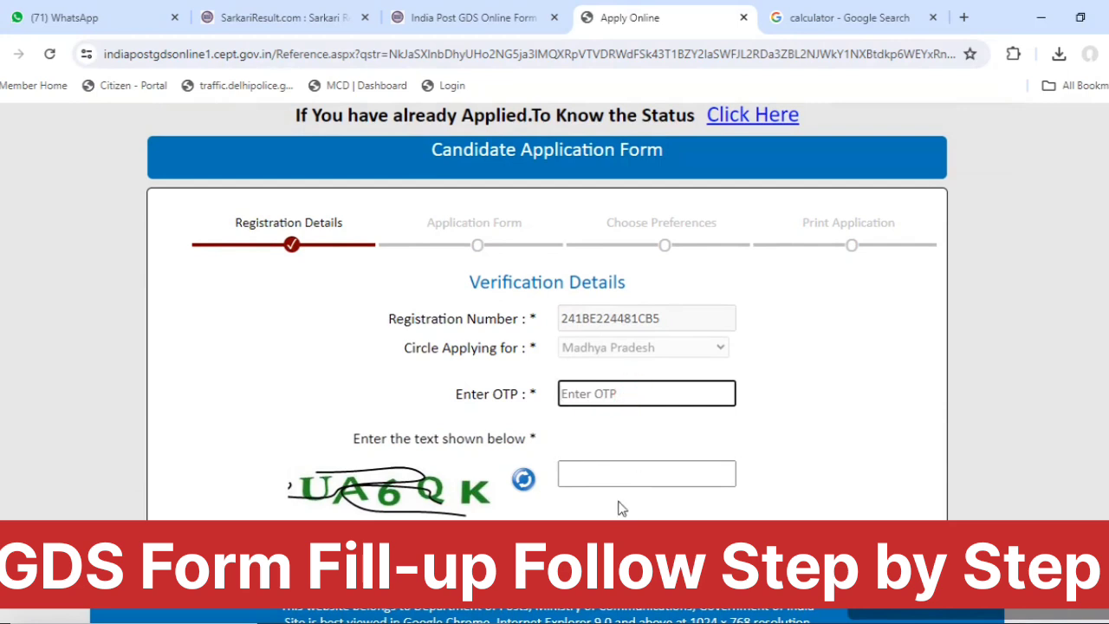
left_click(626, 474)
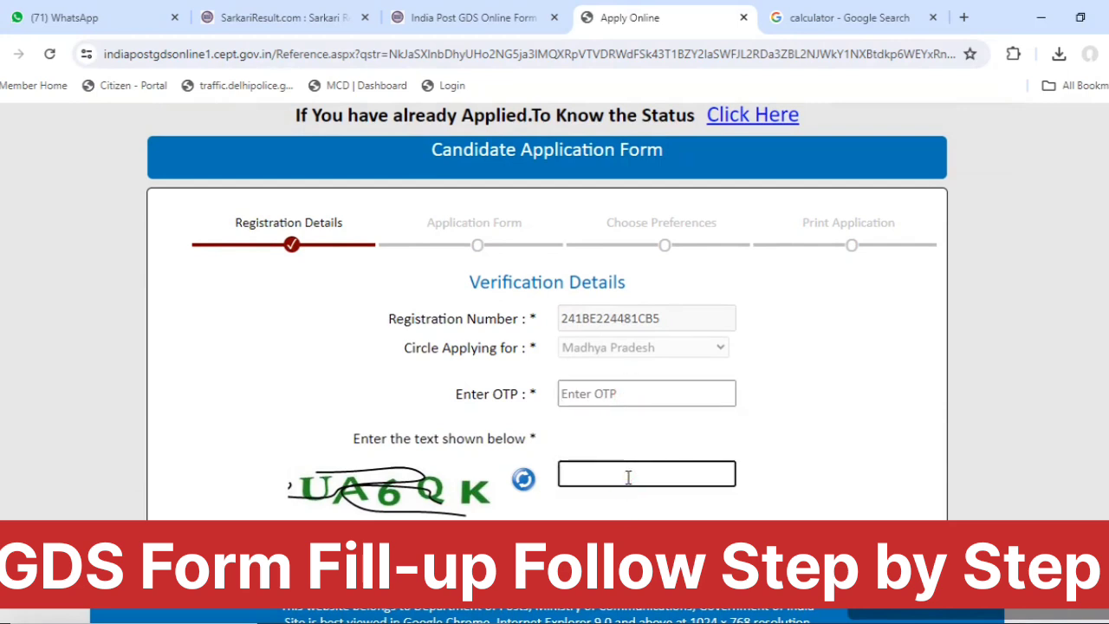
type("UA6QK")
left_click(618, 385)
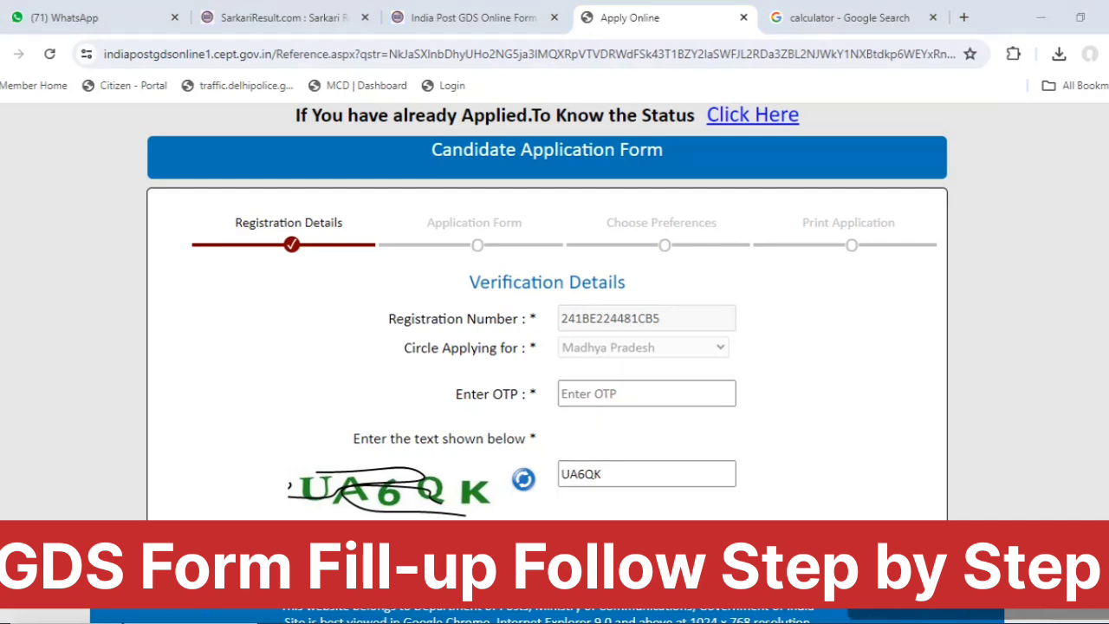
left_click(649, 393)
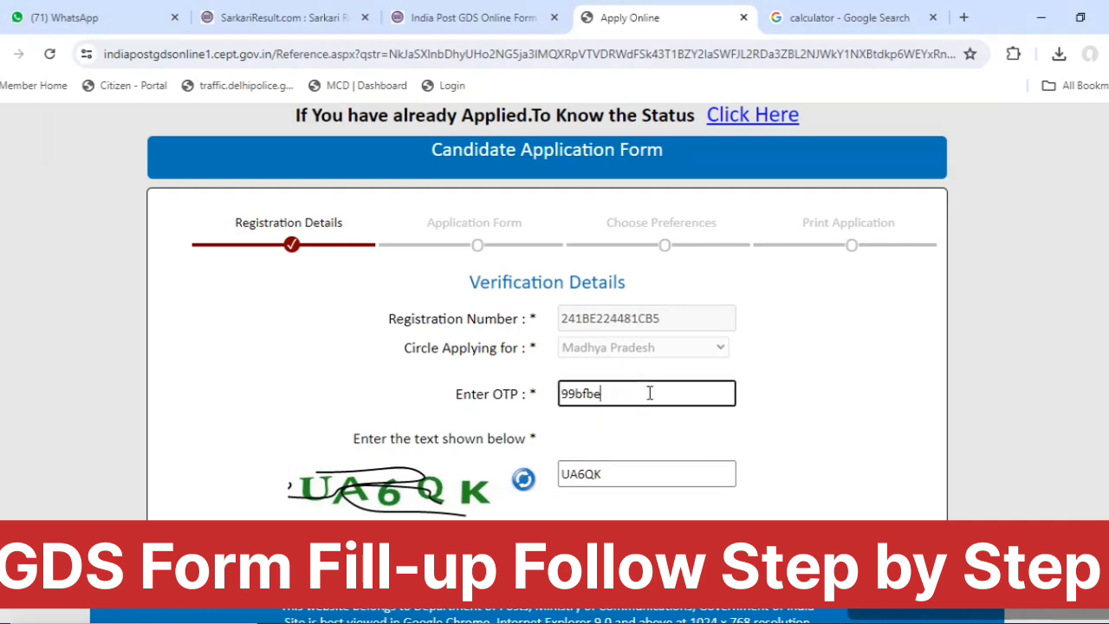
left_click(555, 551)
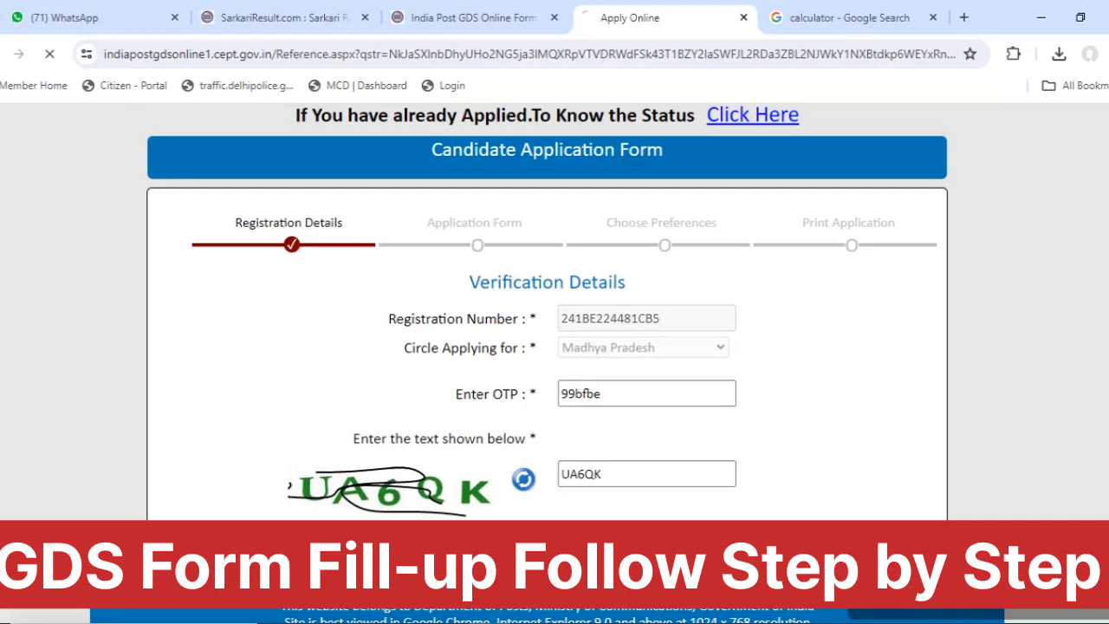
Step: Enter the house number and street of the communication address
scroll(554, 364, "down", 2)
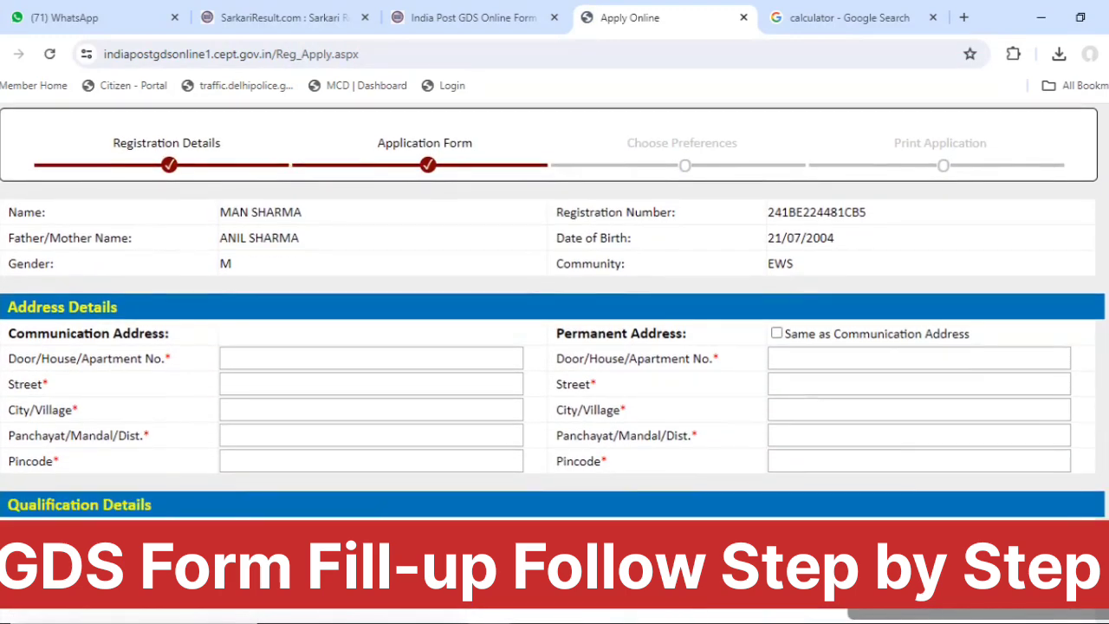
scroll(555, 364, "down", 3)
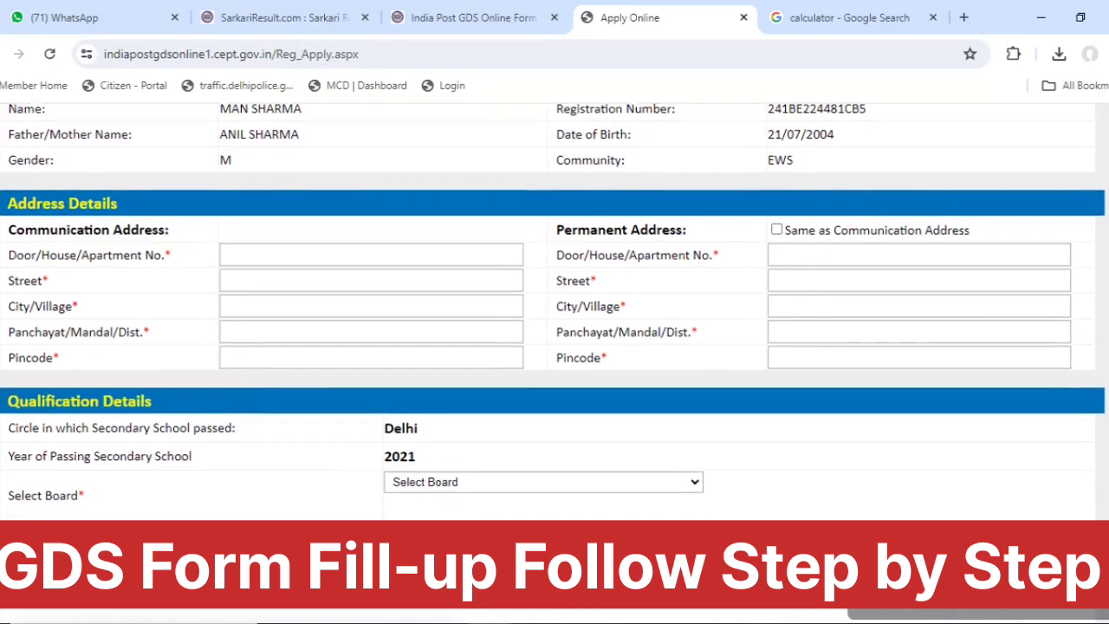
scroll(1053, 407, "up", 2)
scroll(1053, 406, "down", 1)
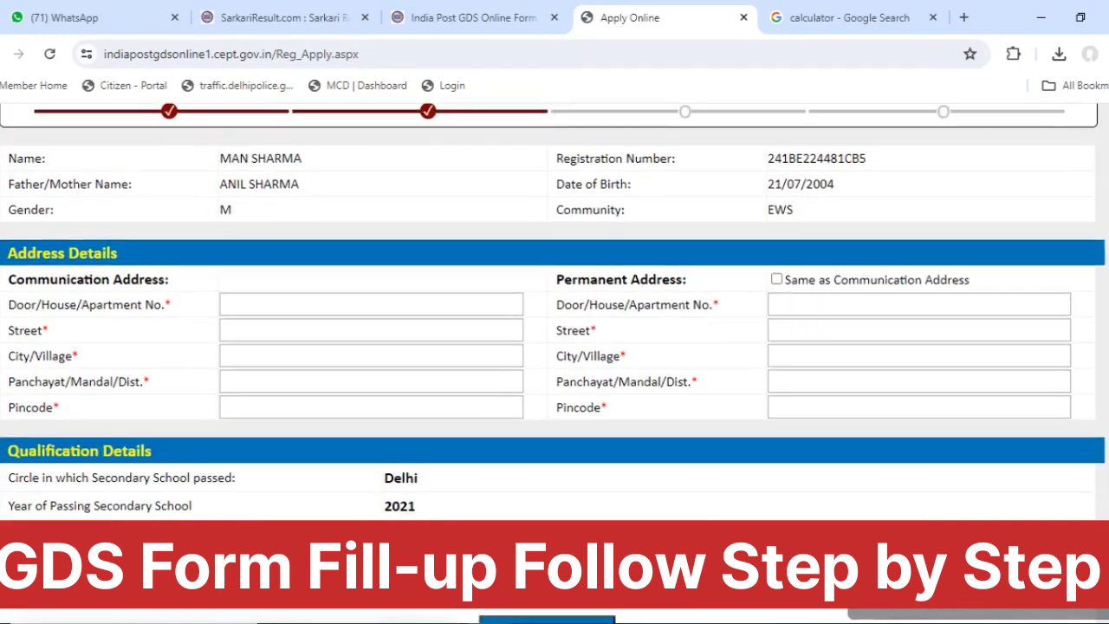
left_click(273, 260)
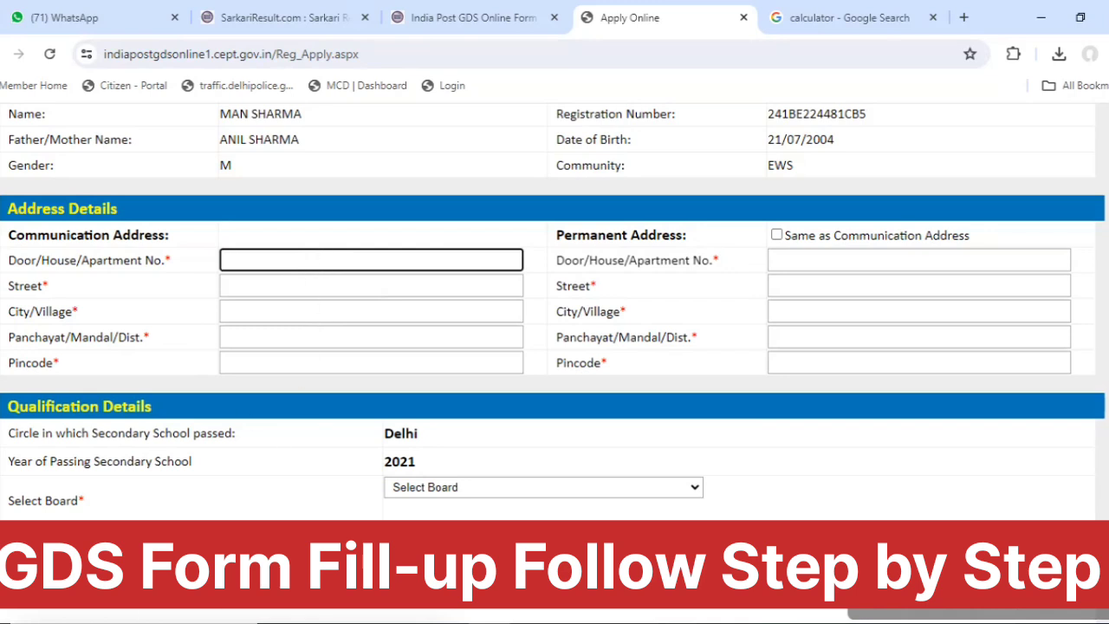
left_click(285, 256)
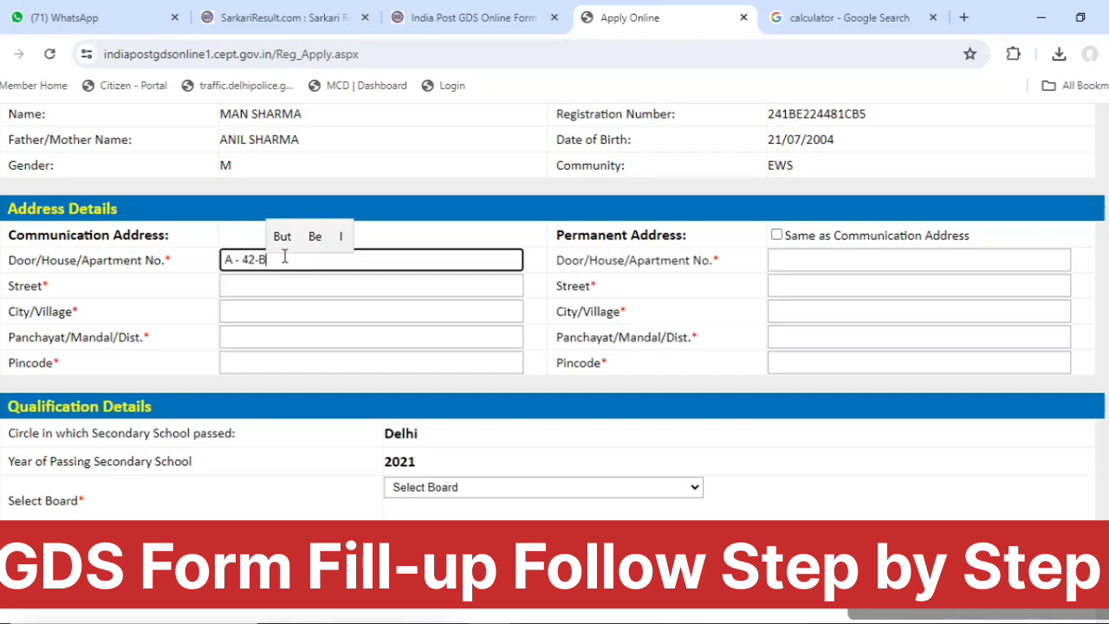
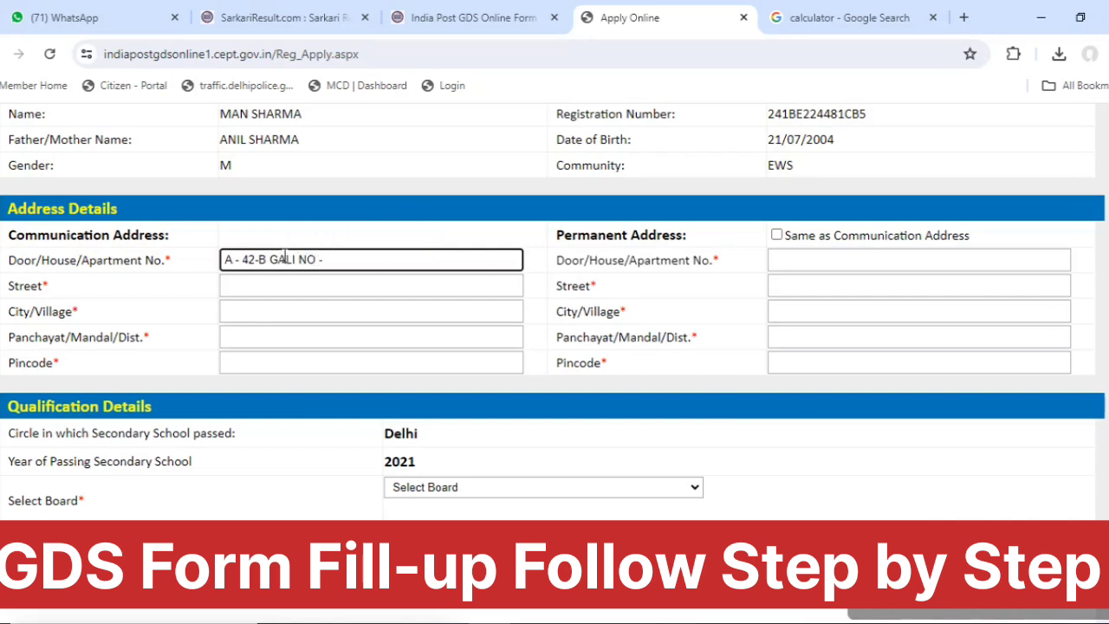
key("Tab")
key("Tab")
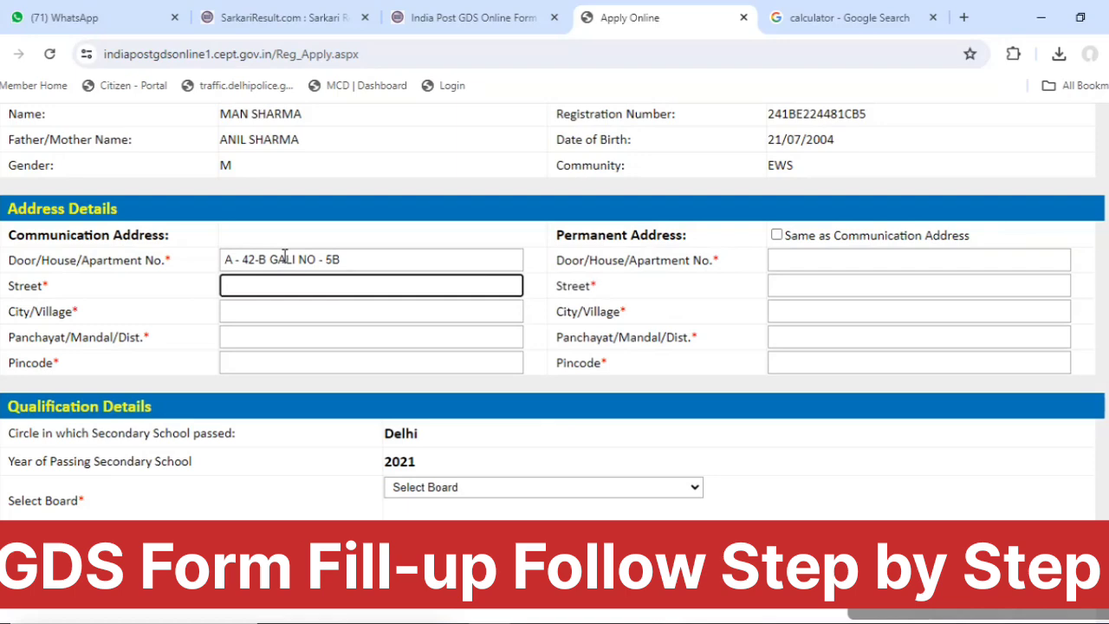
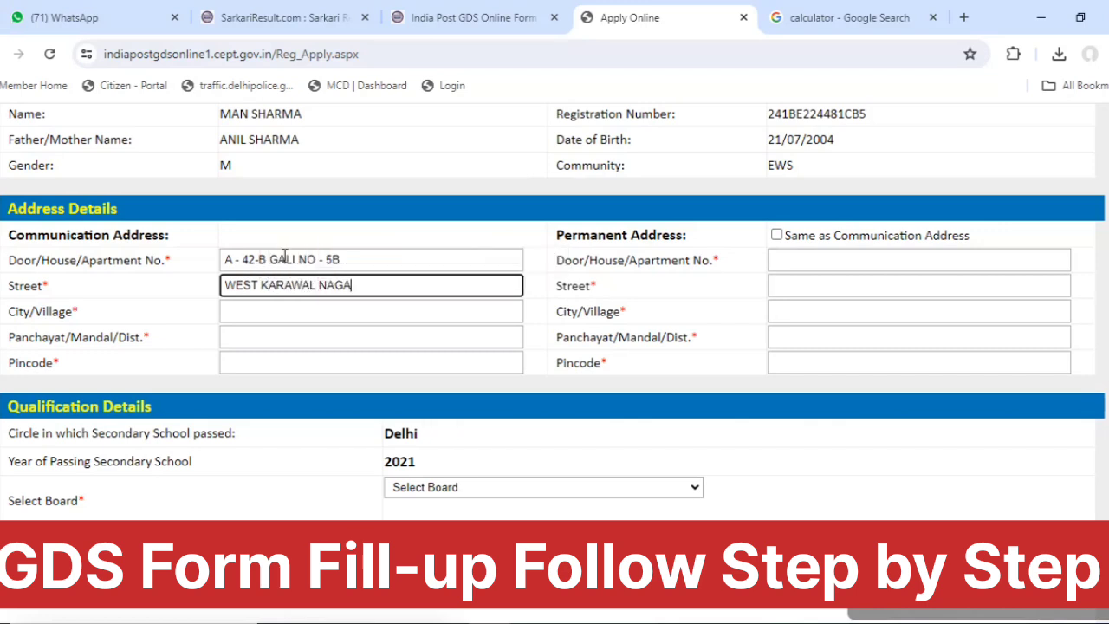
Step: Add the city, district and pincode, then copy the address to the permanent address
key("Tab")
key("Tab")
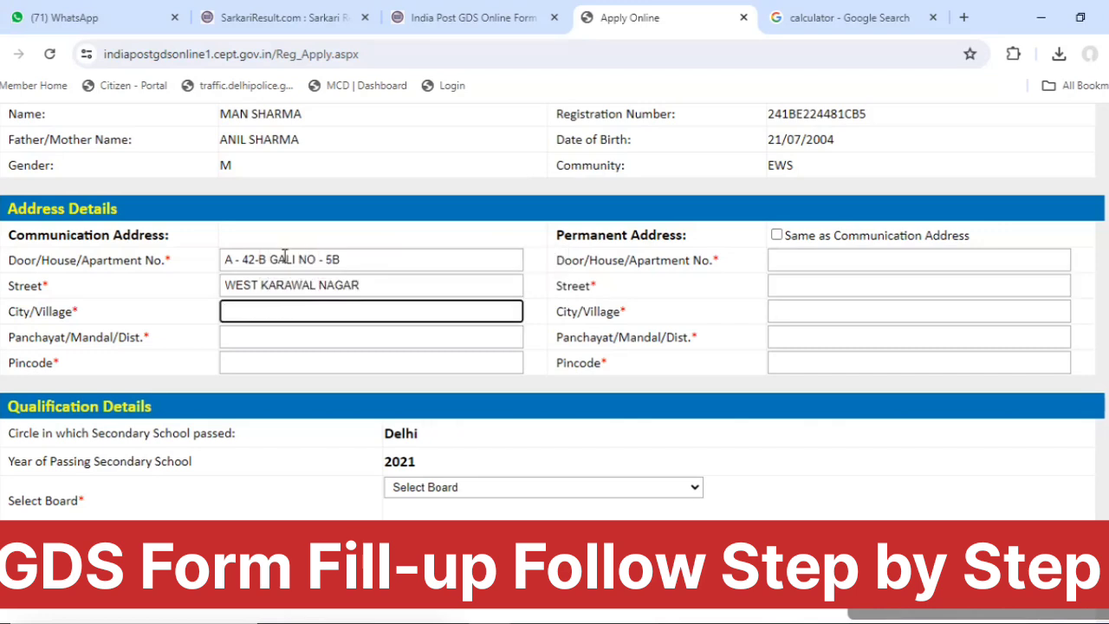
type("DELHI")
key("Tab")
key("Tab")
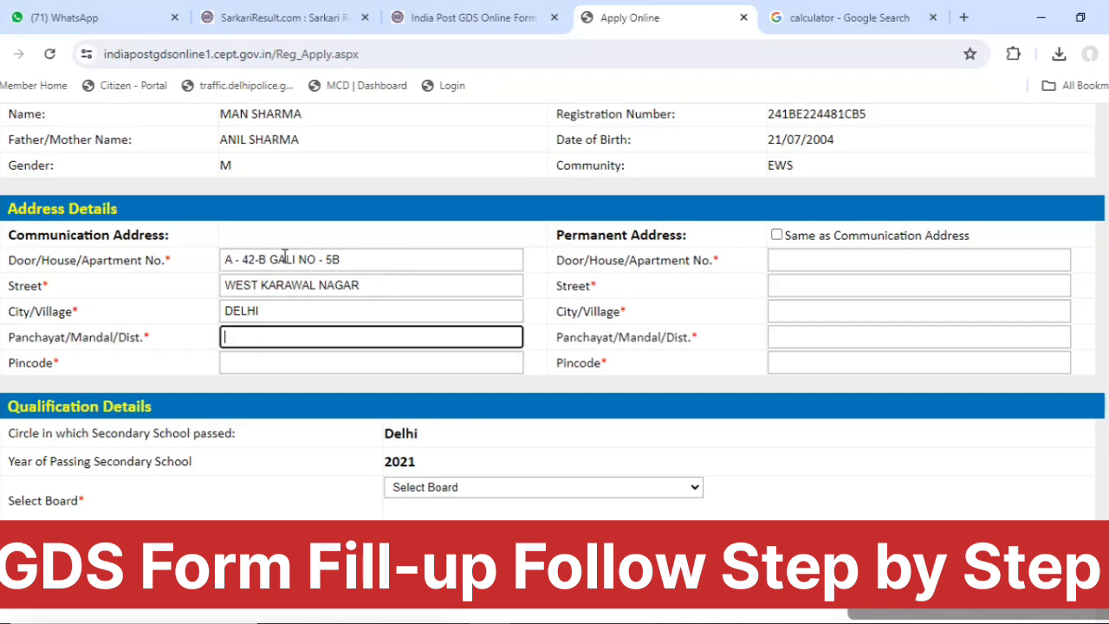
type("NORTH EAST")
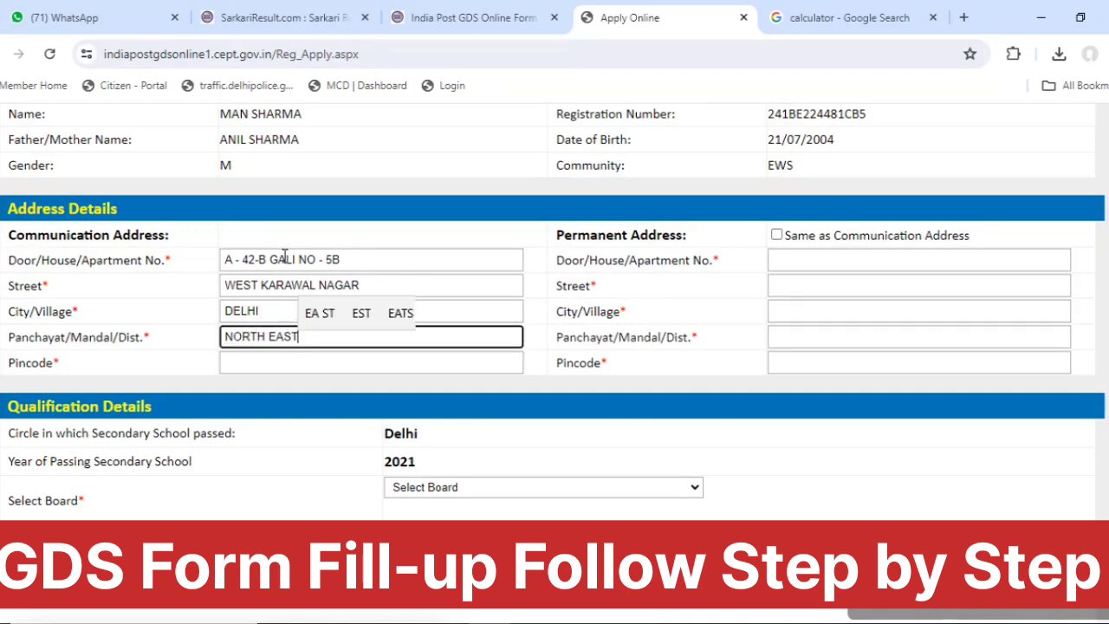
key("Tab")
key("Tab")
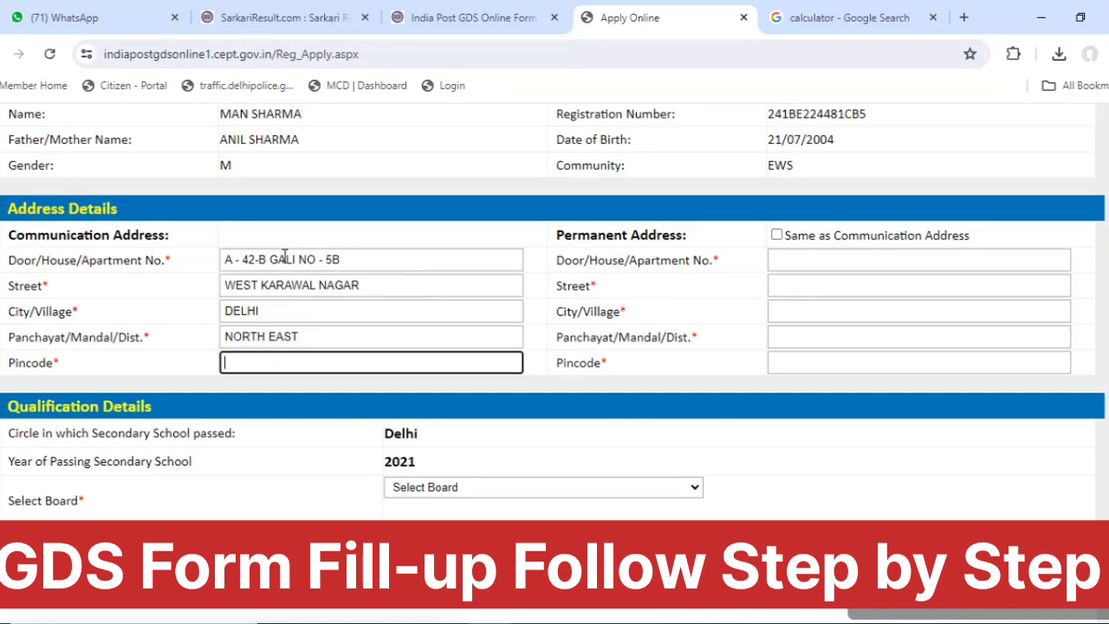
type("110094")
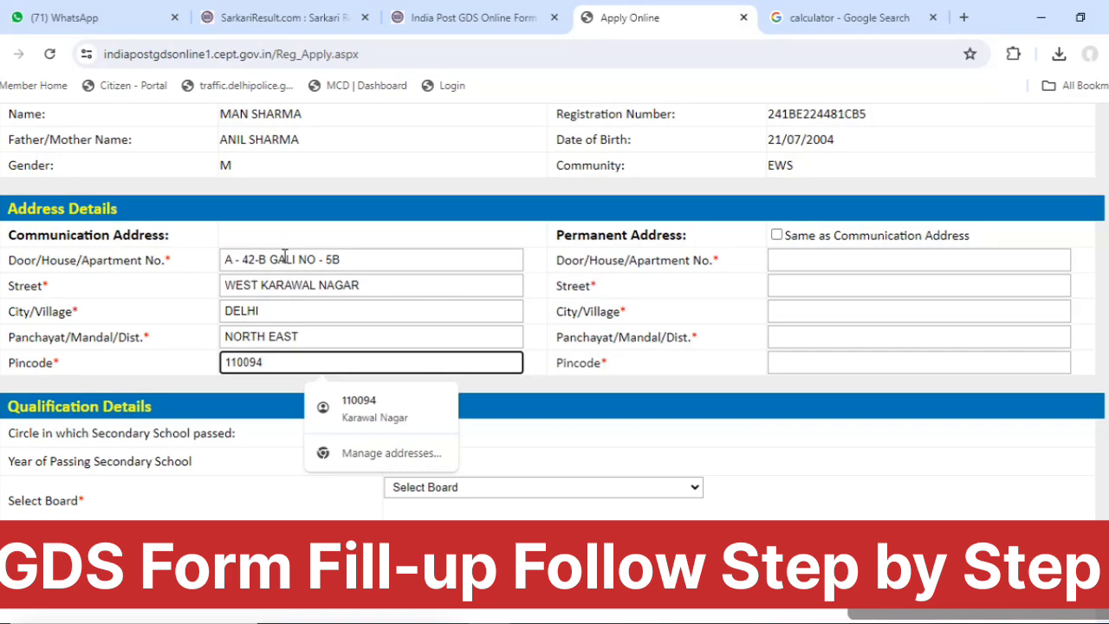
left_click(777, 235)
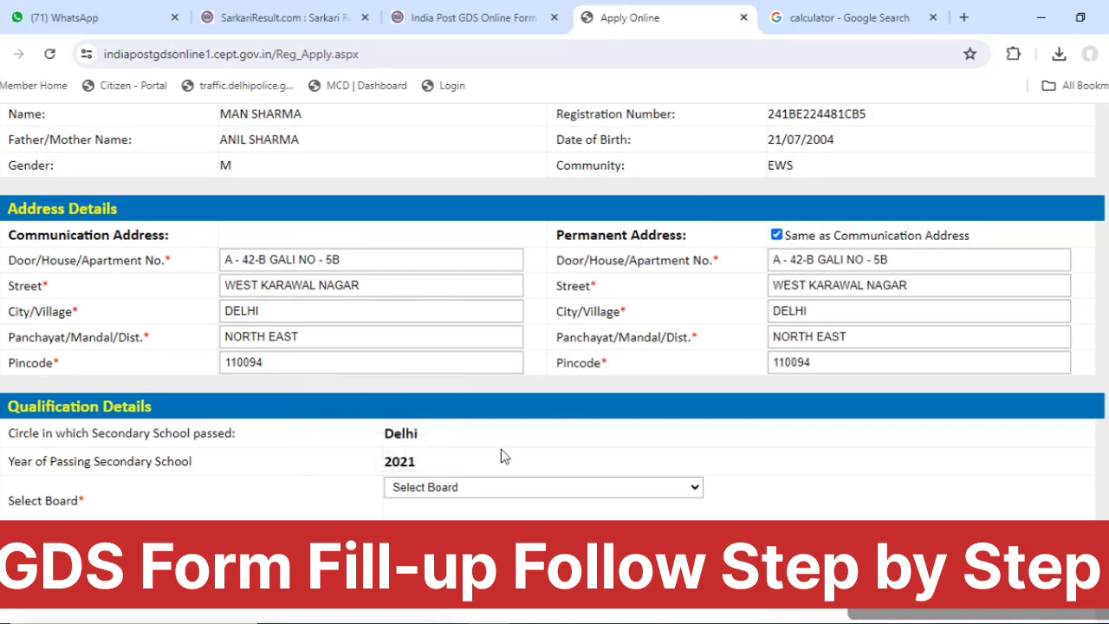
Step: Set the board to Central Board of Secondary Education with Marks as result type
left_click(538, 488)
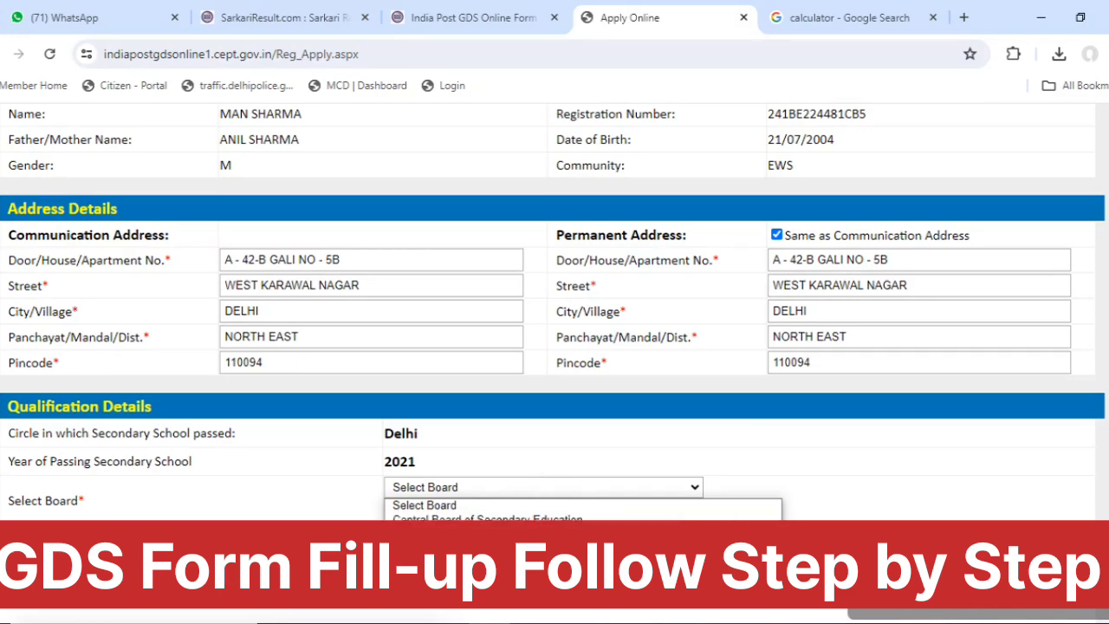
left_click(487, 520)
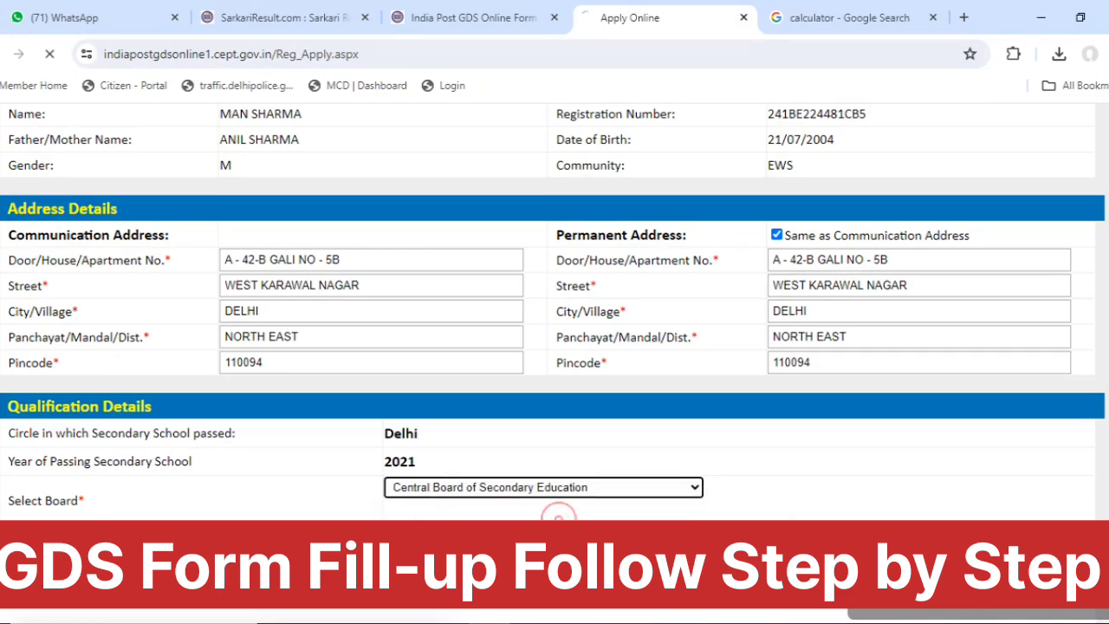
scroll(555, 346, "down", 3)
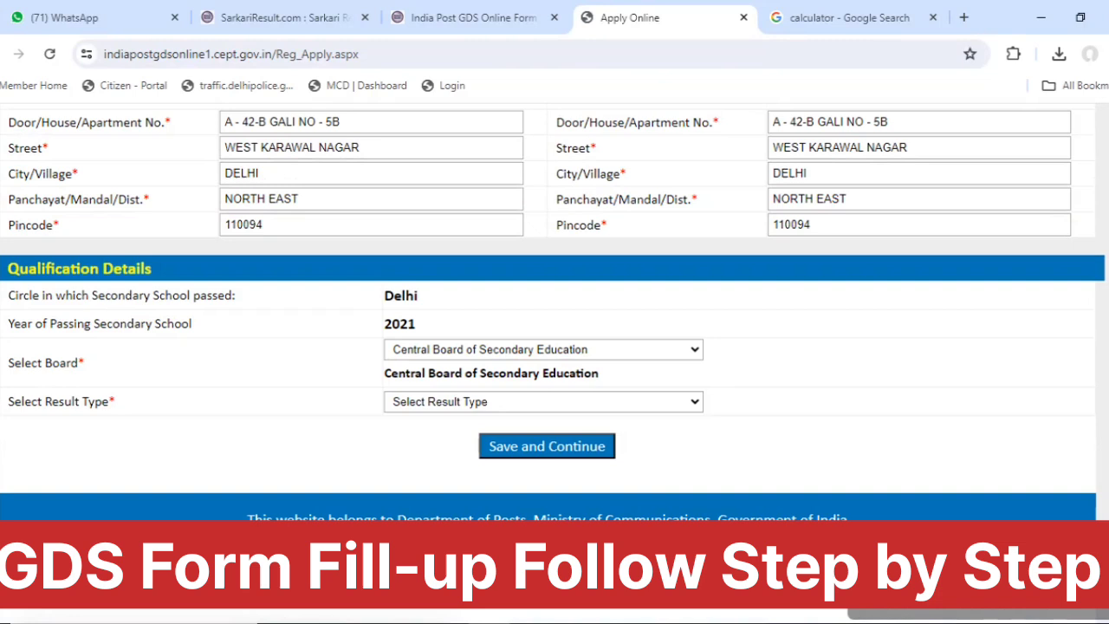
left_click(457, 404)
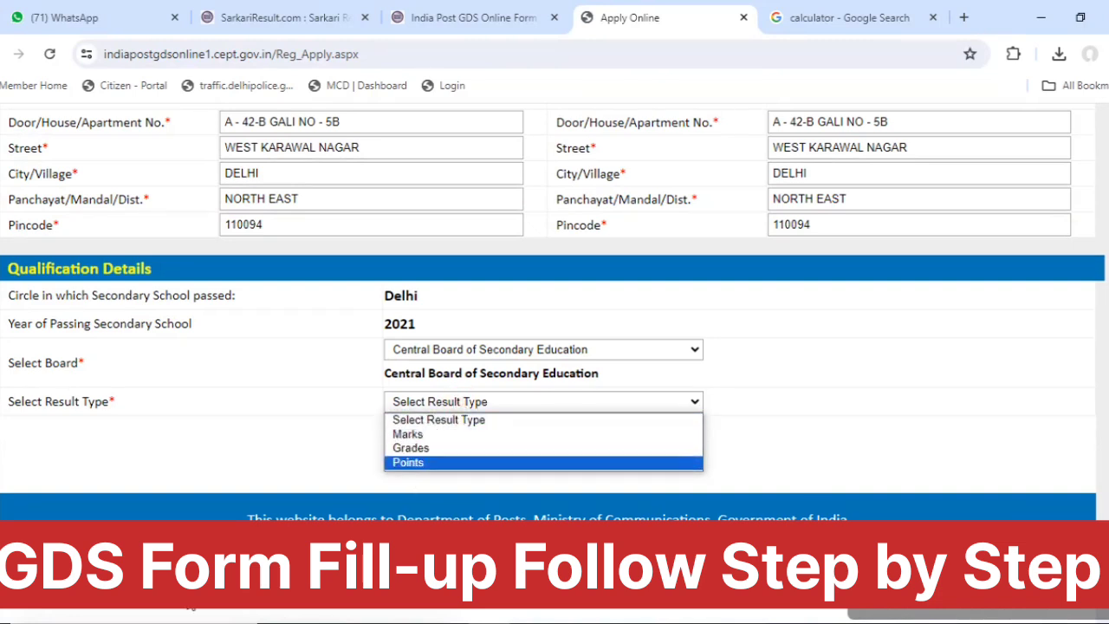
key("Escape")
left_click(486, 403)
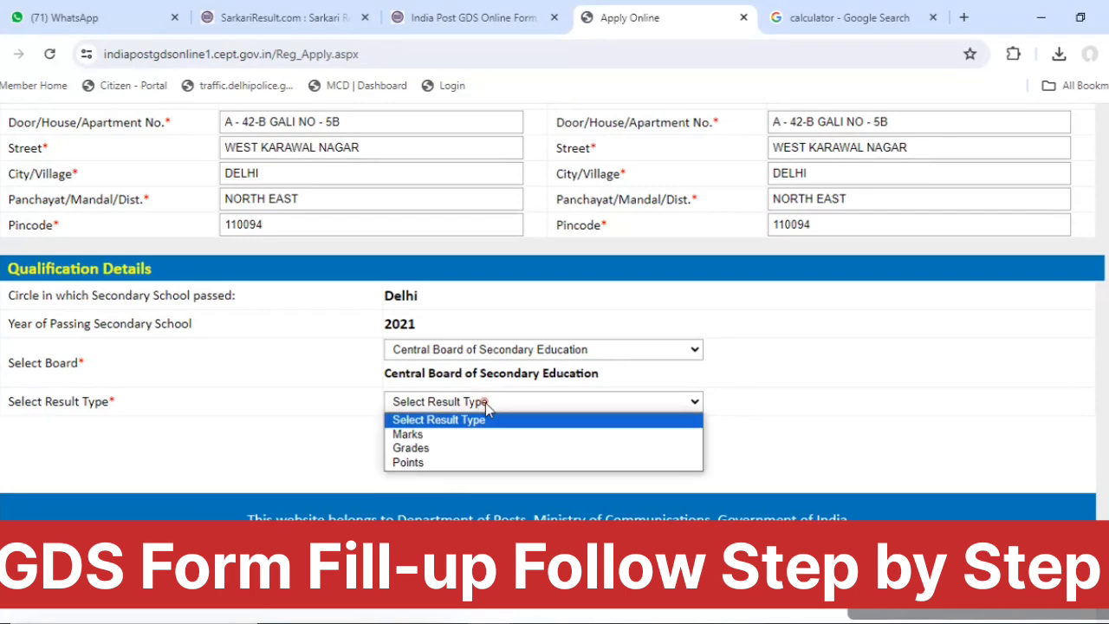
left_click(421, 434)
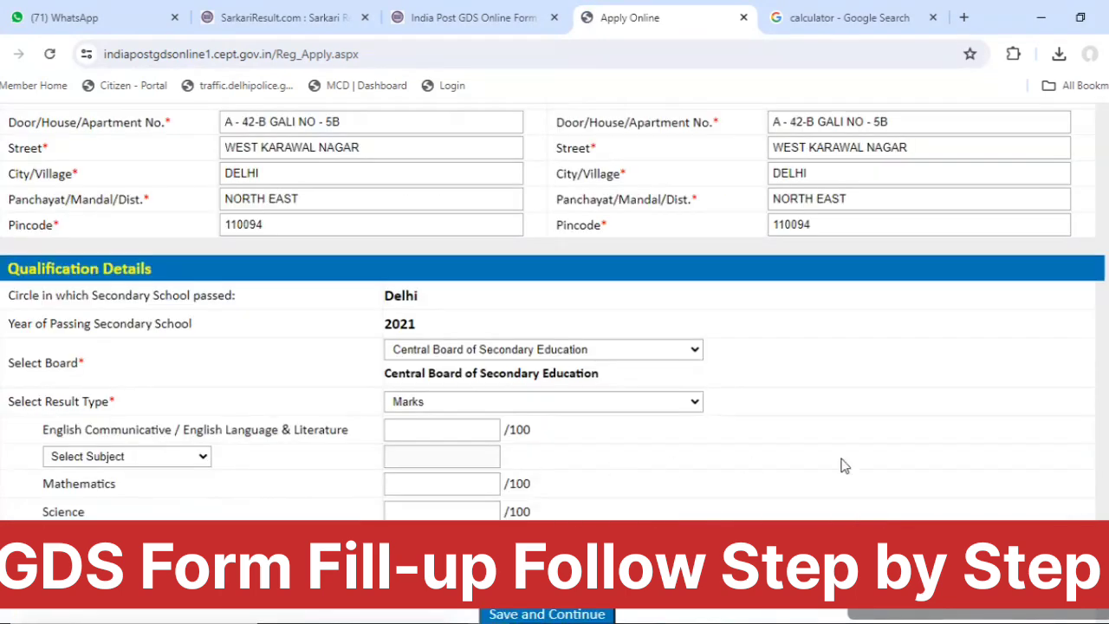
left_click(462, 403)
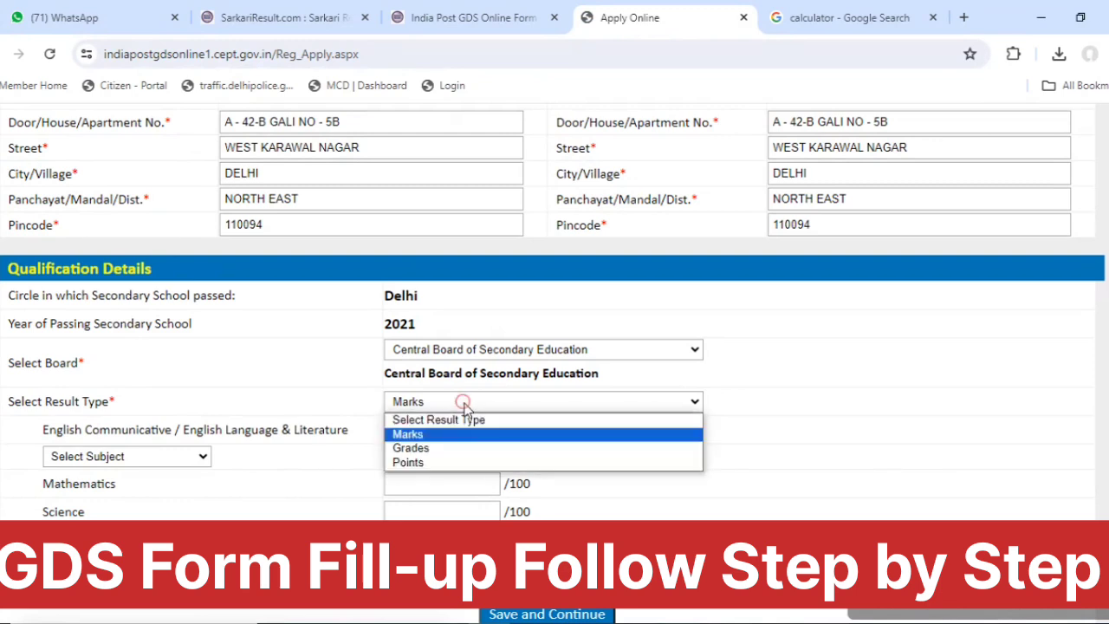
left_click(461, 400)
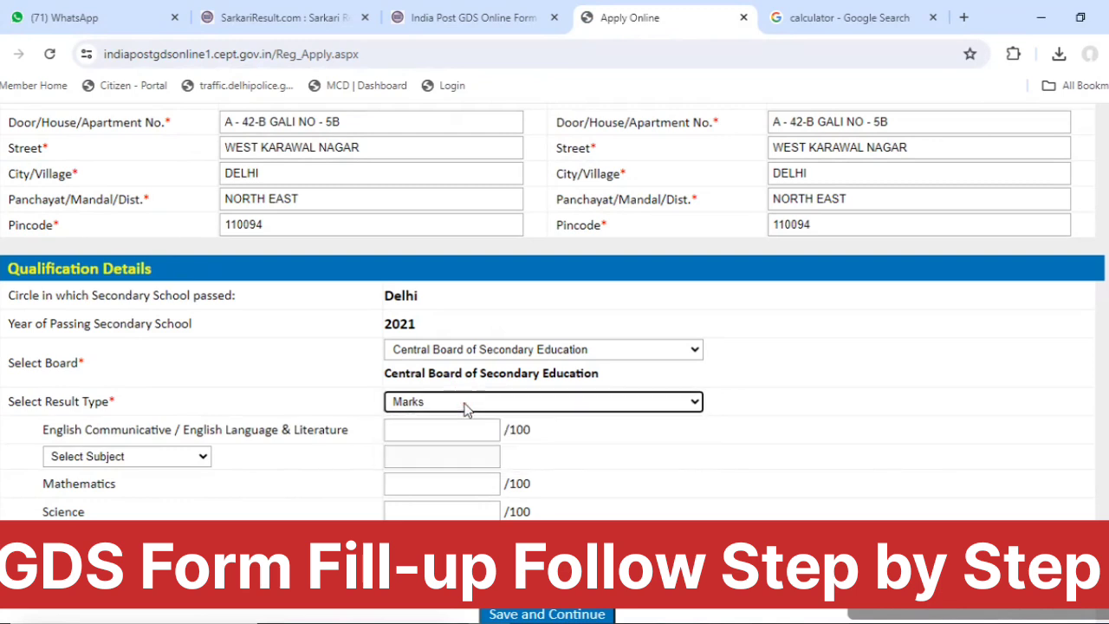
Step: Enter English marks 75 and Hindi -A / Hindi- B marks 54
left_click(443, 431)
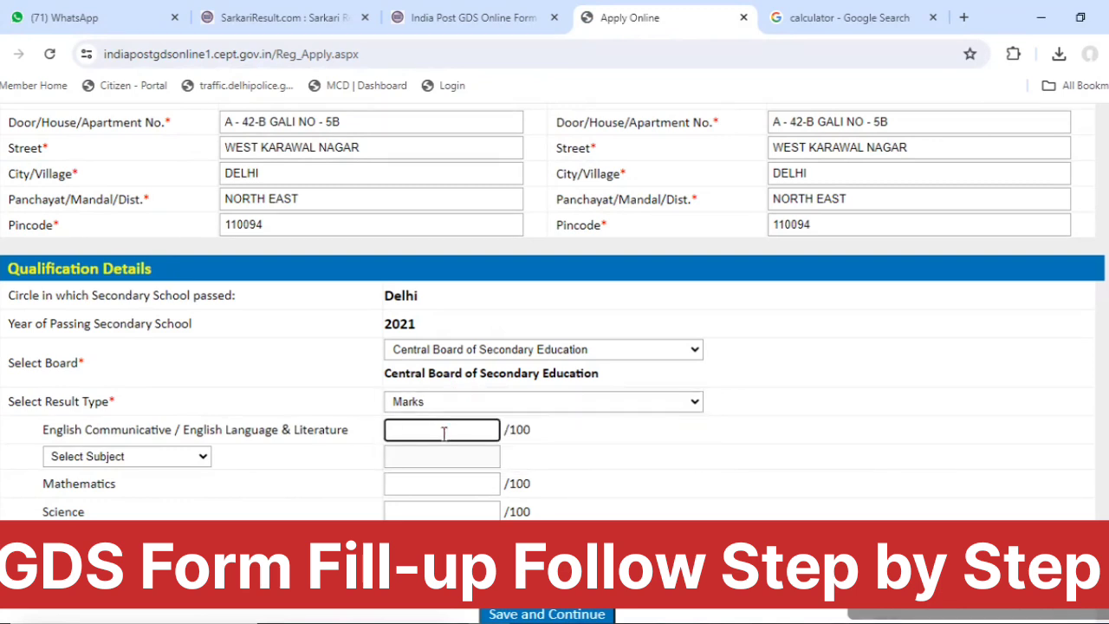
scroll(1052, 389, "down", 2)
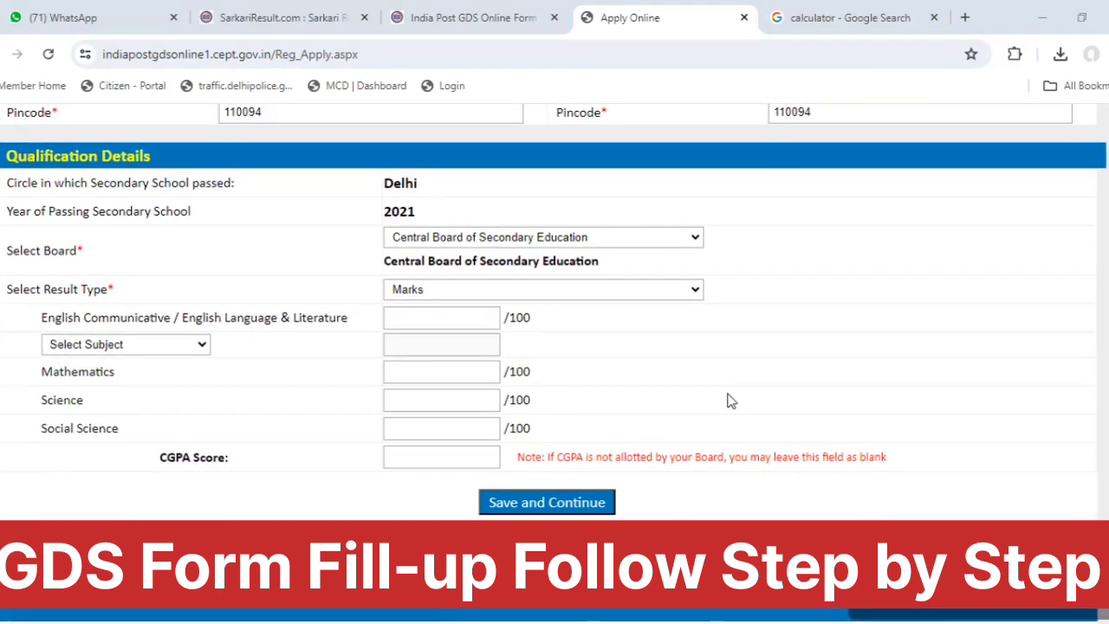
left_click(462, 317)
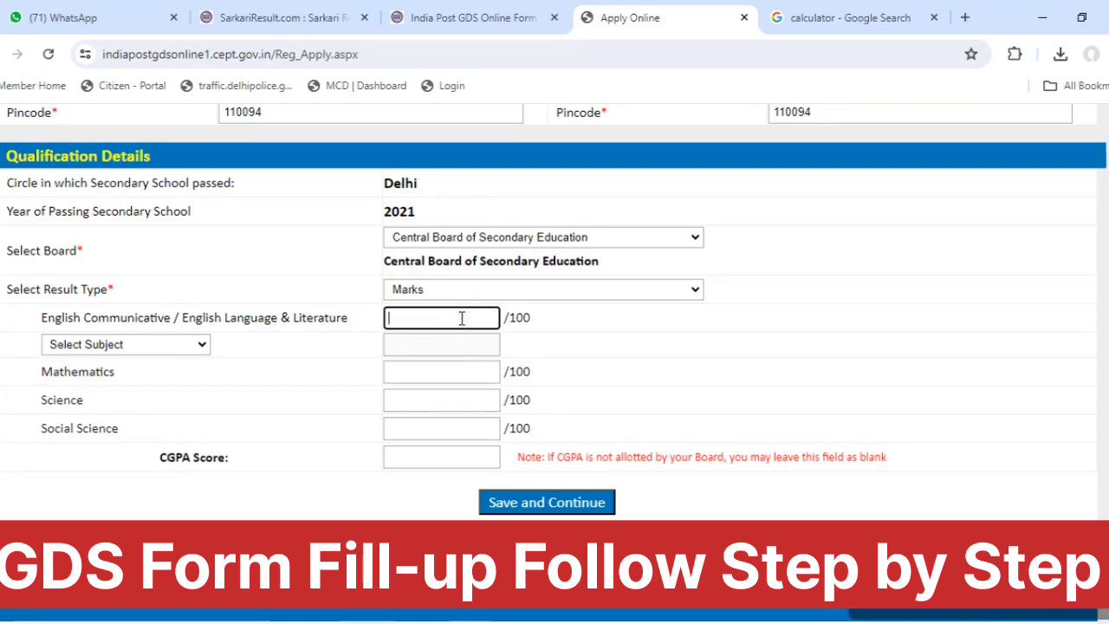
type("75")
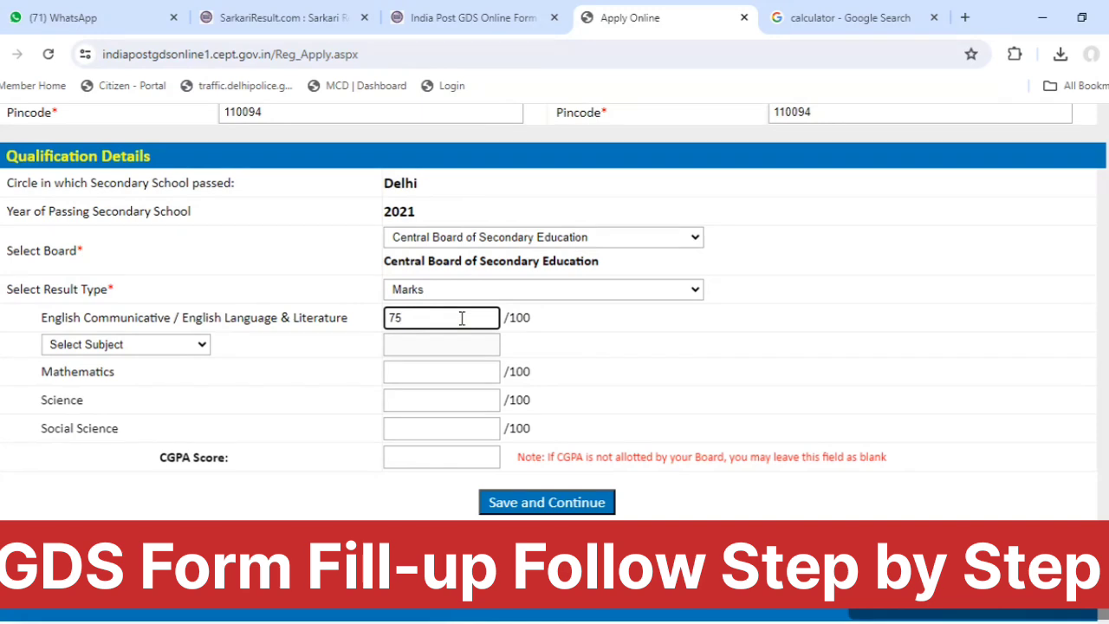
left_click(149, 347)
scroll(147, 341, "down", 1)
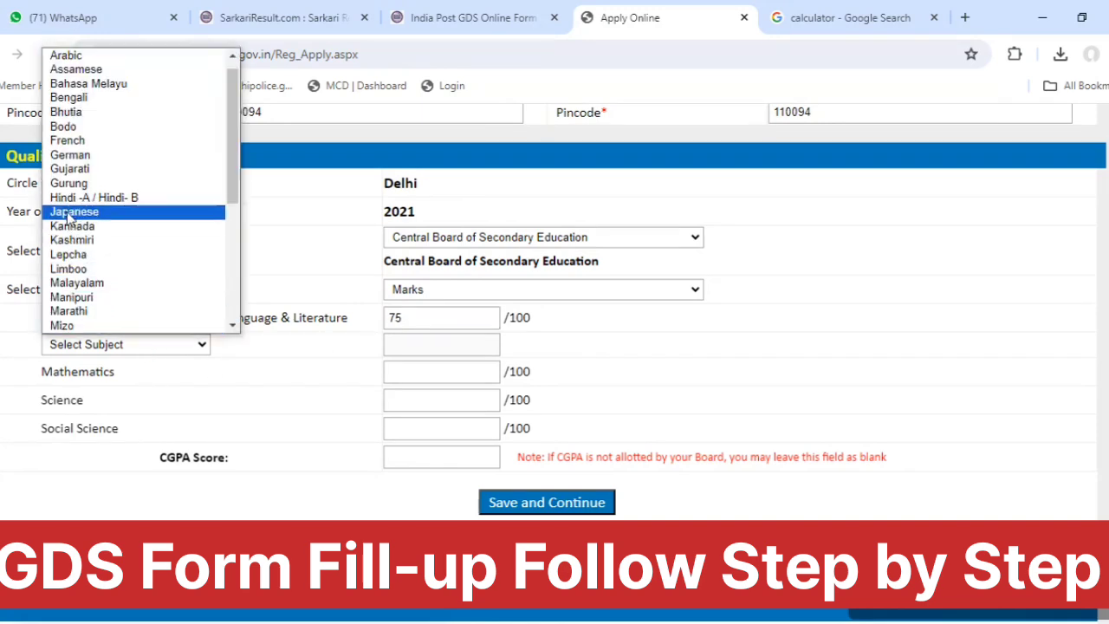
left_click(74, 199)
left_click(457, 349)
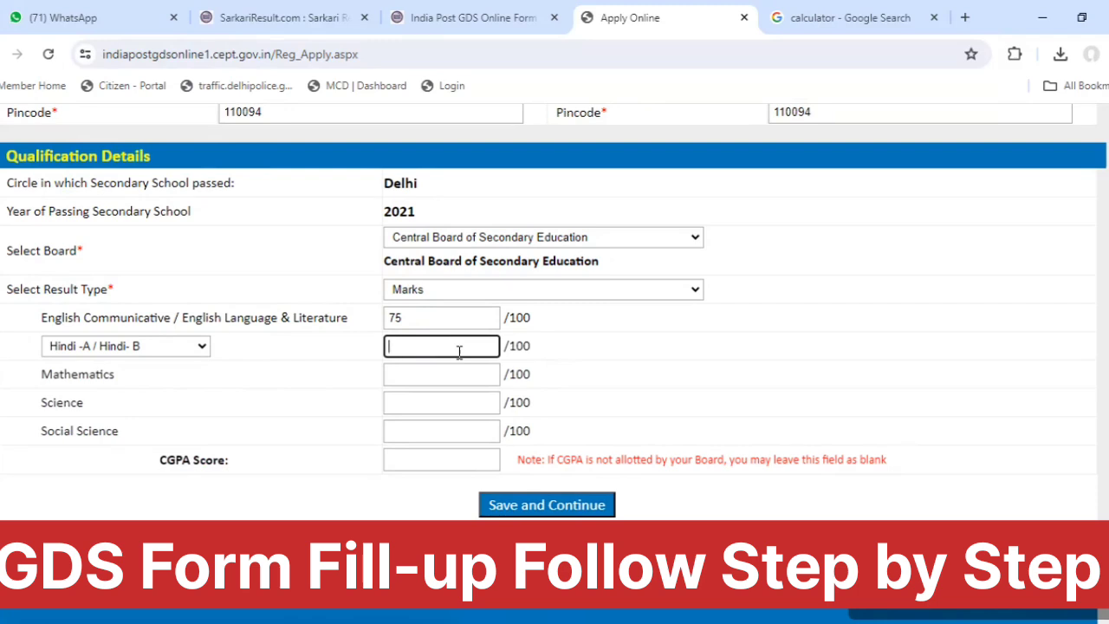
type("54")
Step: Enter Mathematics 36, Science 36 and Social Science 52 marks
left_click(453, 378)
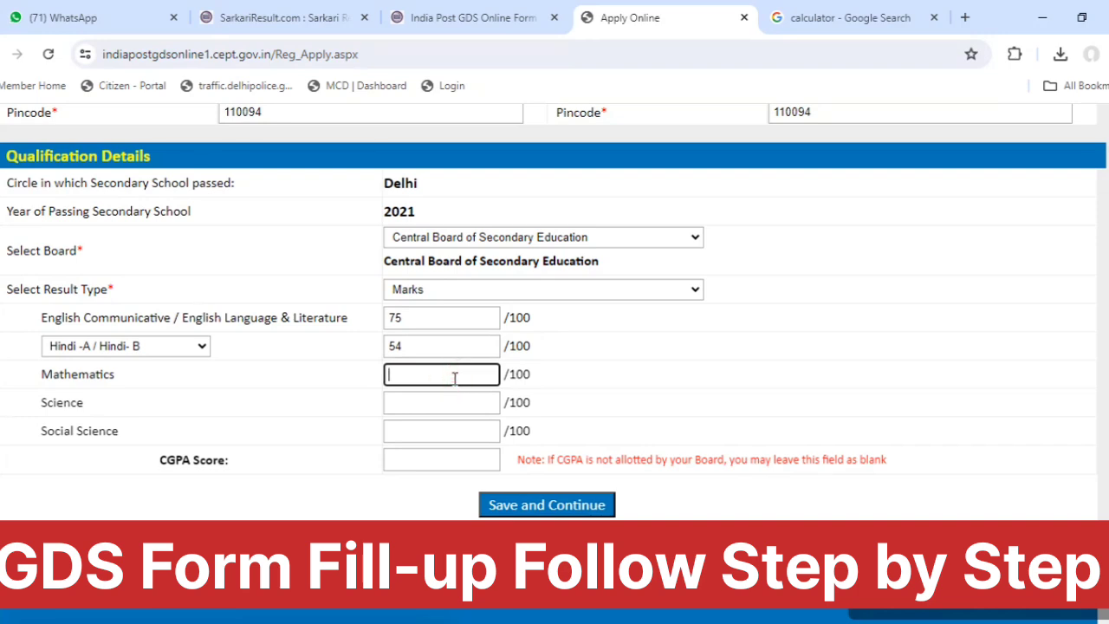
type("36")
left_click(441, 404)
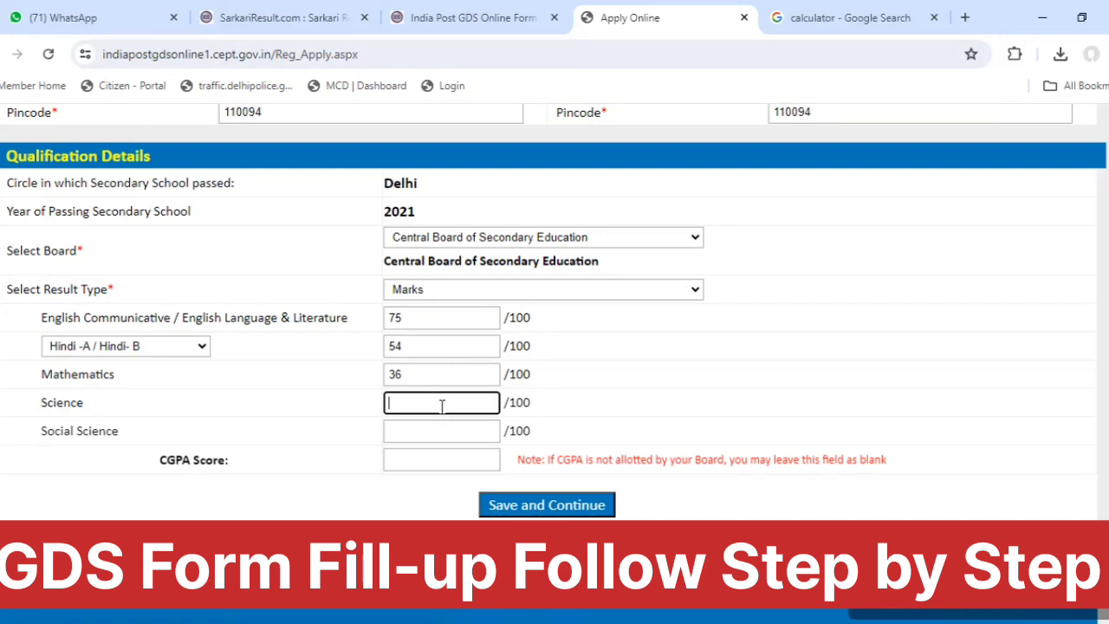
type("36")
left_click(454, 424)
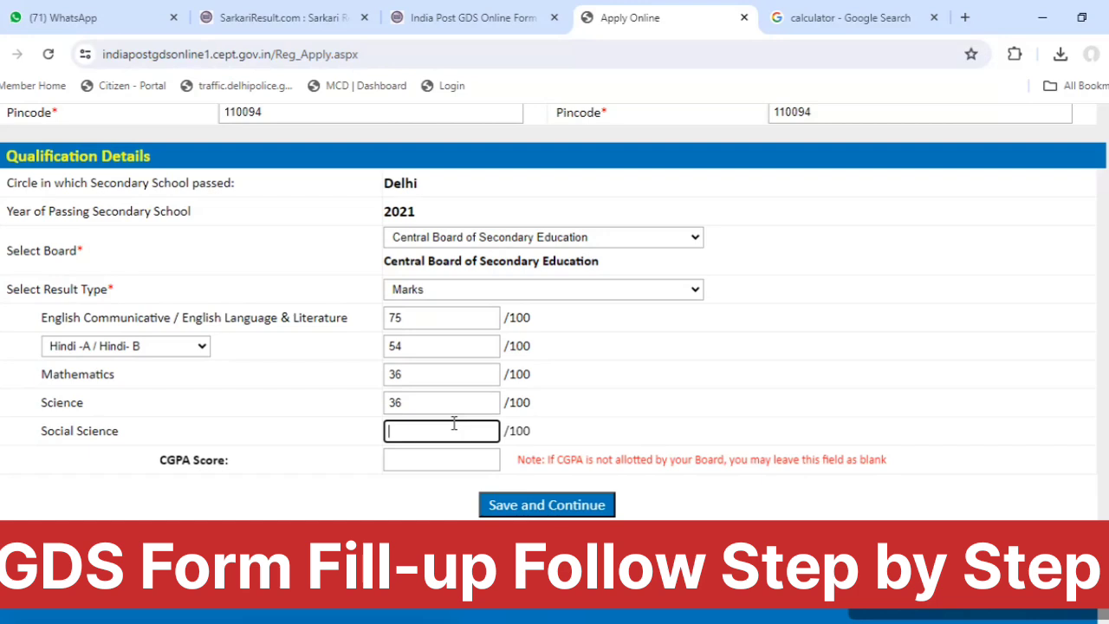
type("52")
Step: Save the qualification details and continue to the Choose Preferences page
left_click(535, 505)
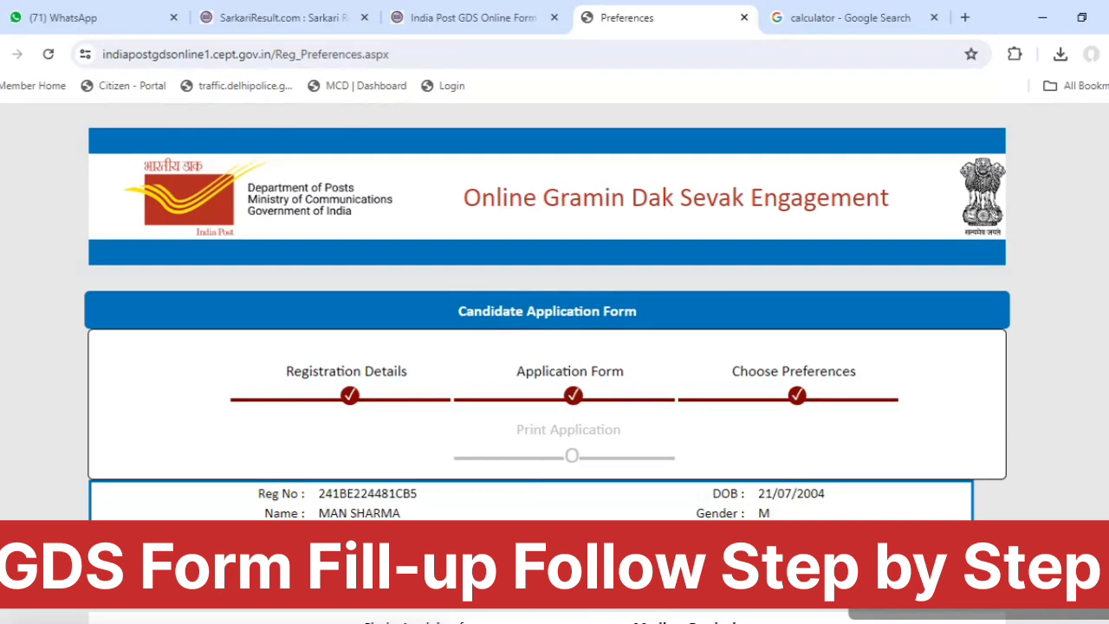
scroll(547, 362, "down", 2)
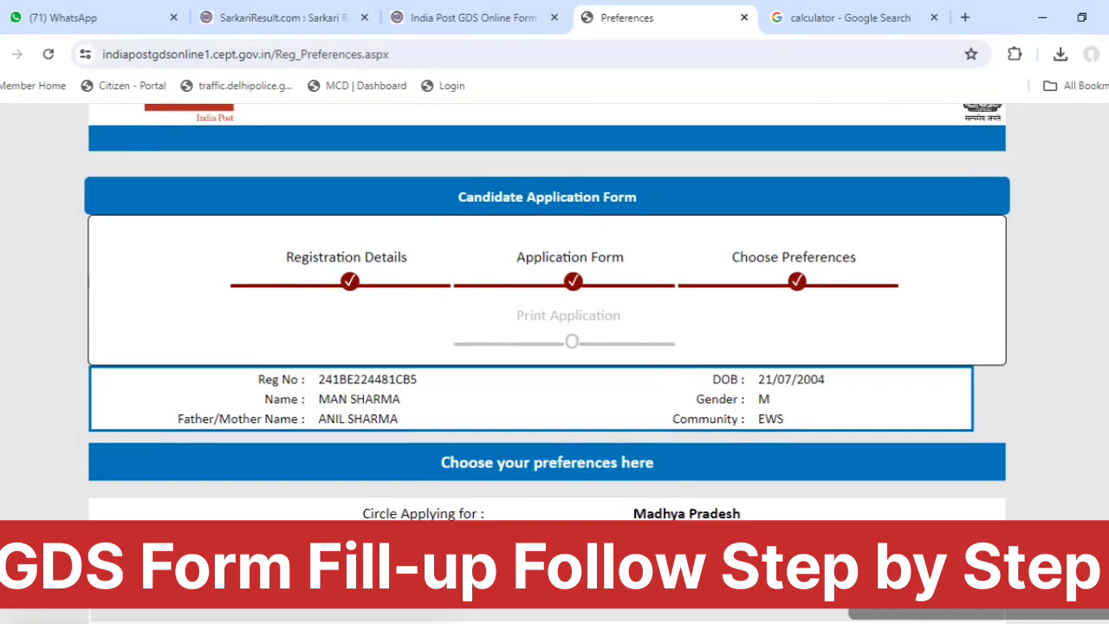
scroll(547, 362, "down", 2)
scroll(547, 362, "up", 2)
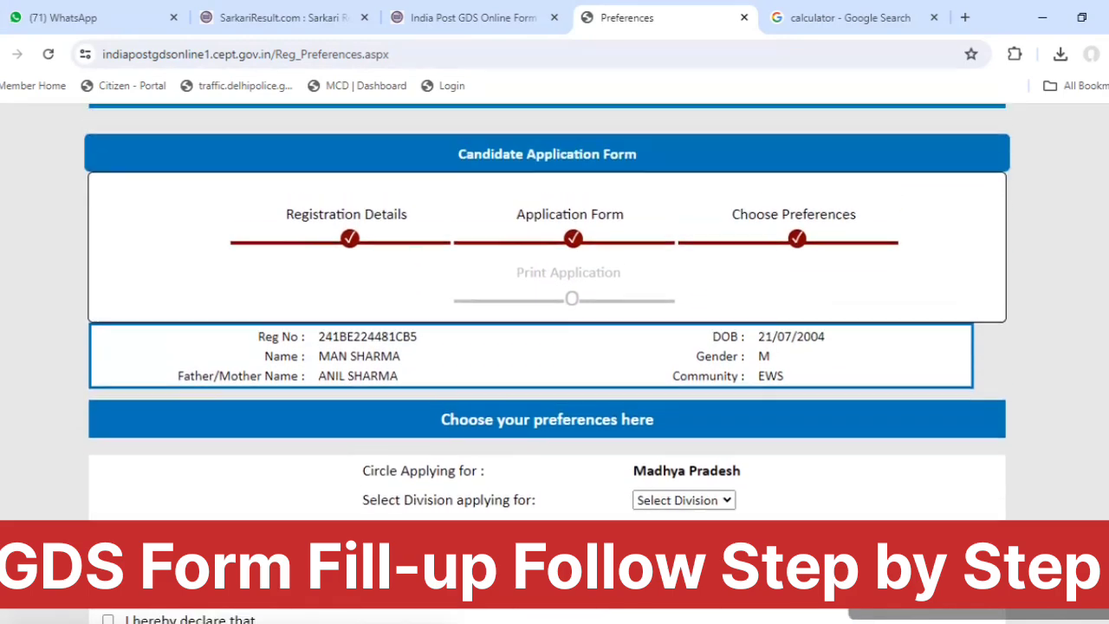
scroll(547, 363, "down", 8)
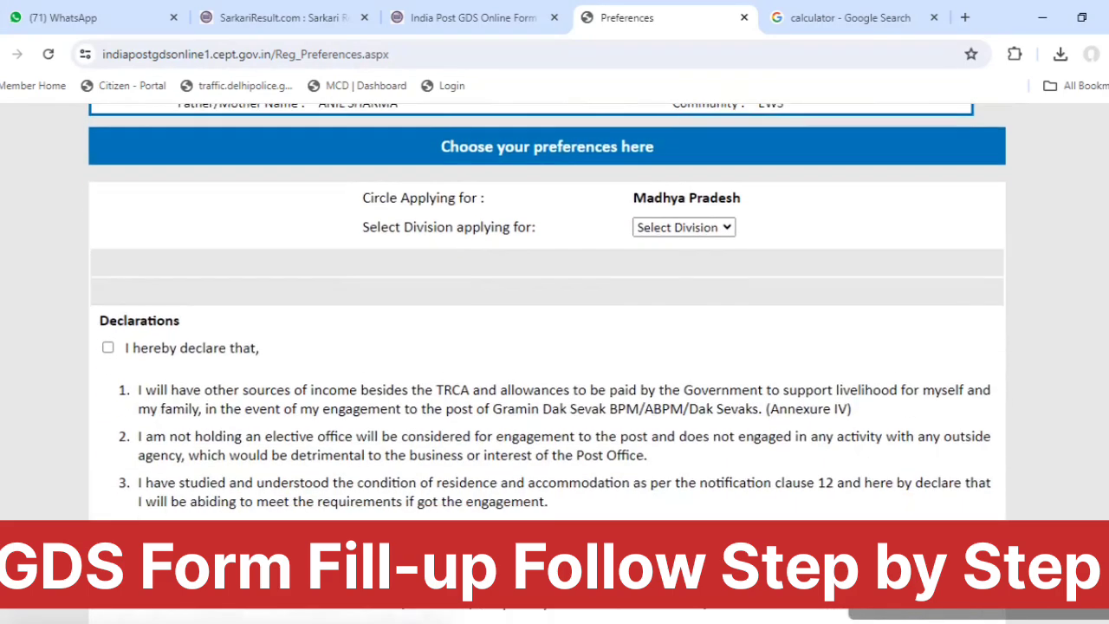
scroll(547, 363, "up", 8)
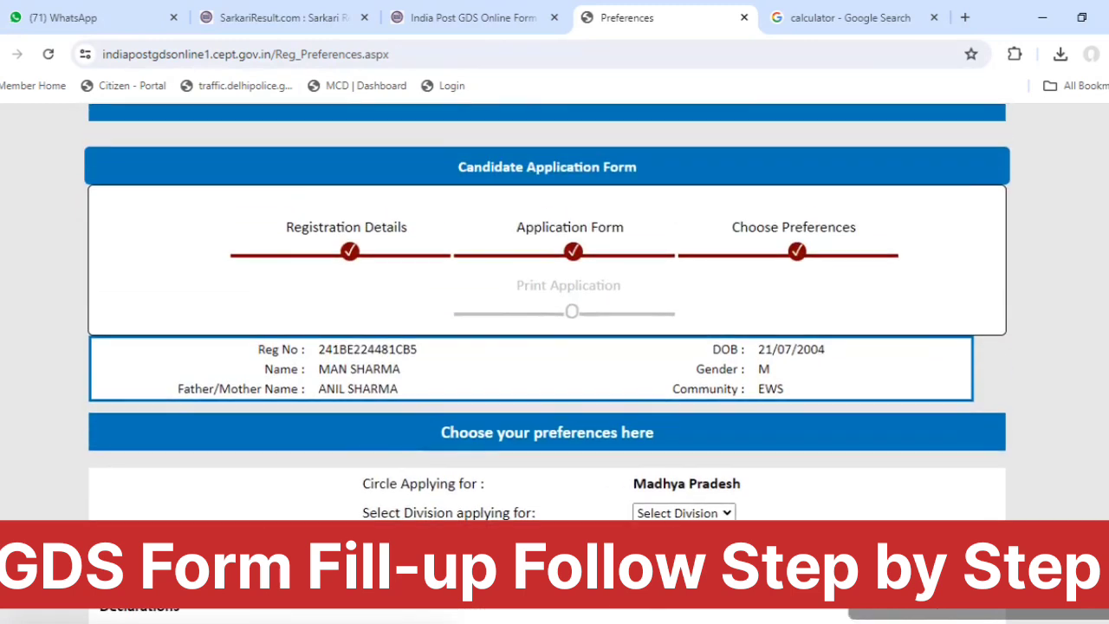
Step: Browse the Madhya Pradesh divisions in the Select Division list
left_click(698, 513)
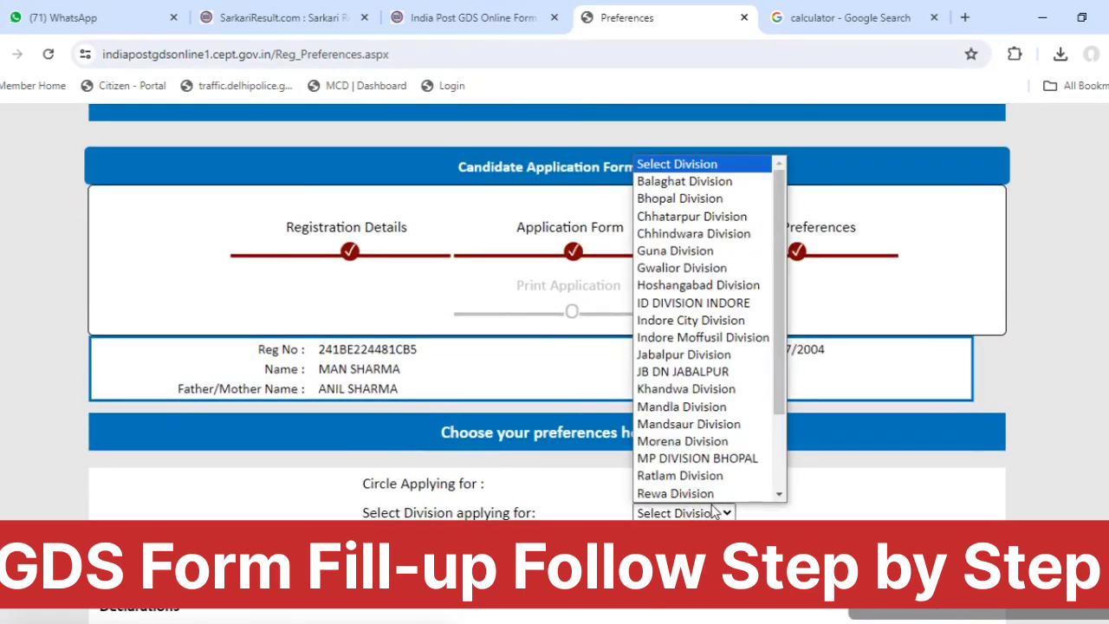
scroll(719, 490, "down", 1)
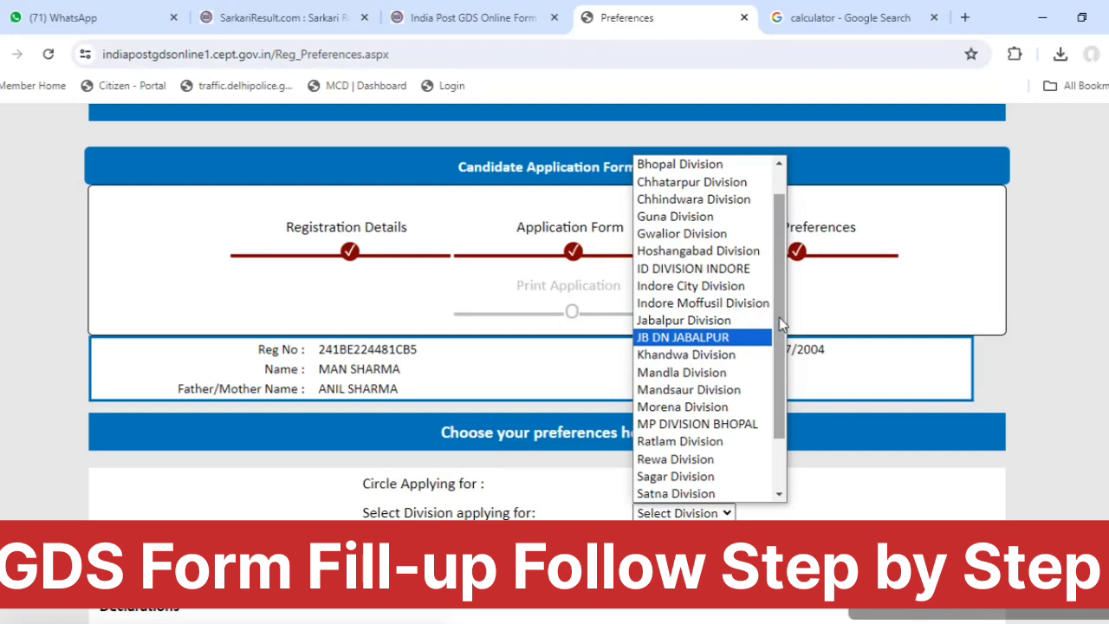
left_click_drag(779, 319, 779, 329)
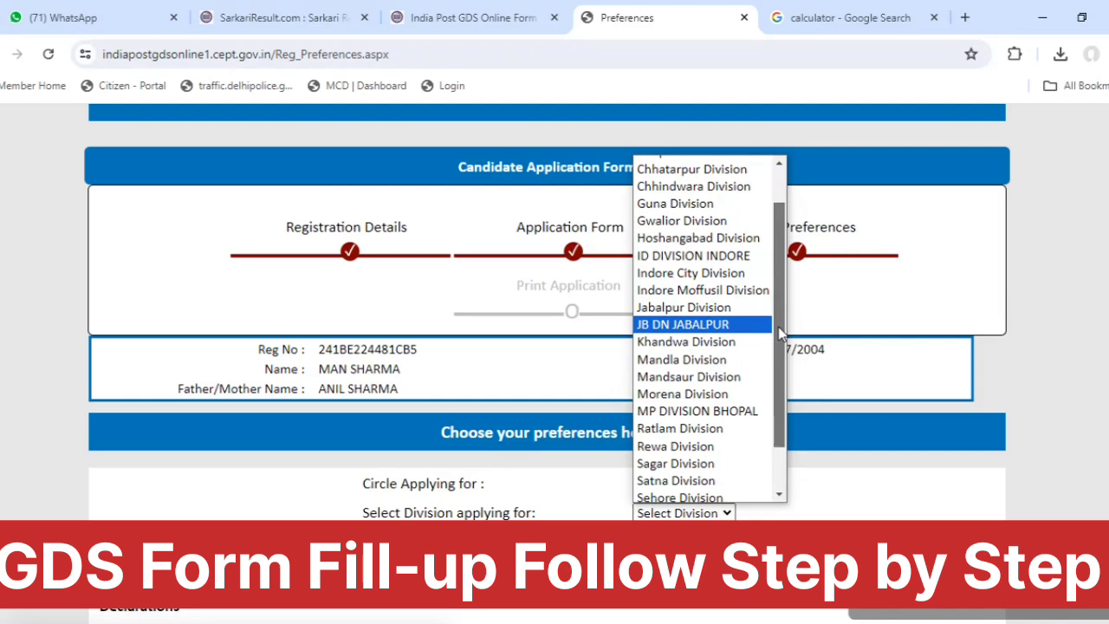
left_click_drag(780, 334, 772, 392)
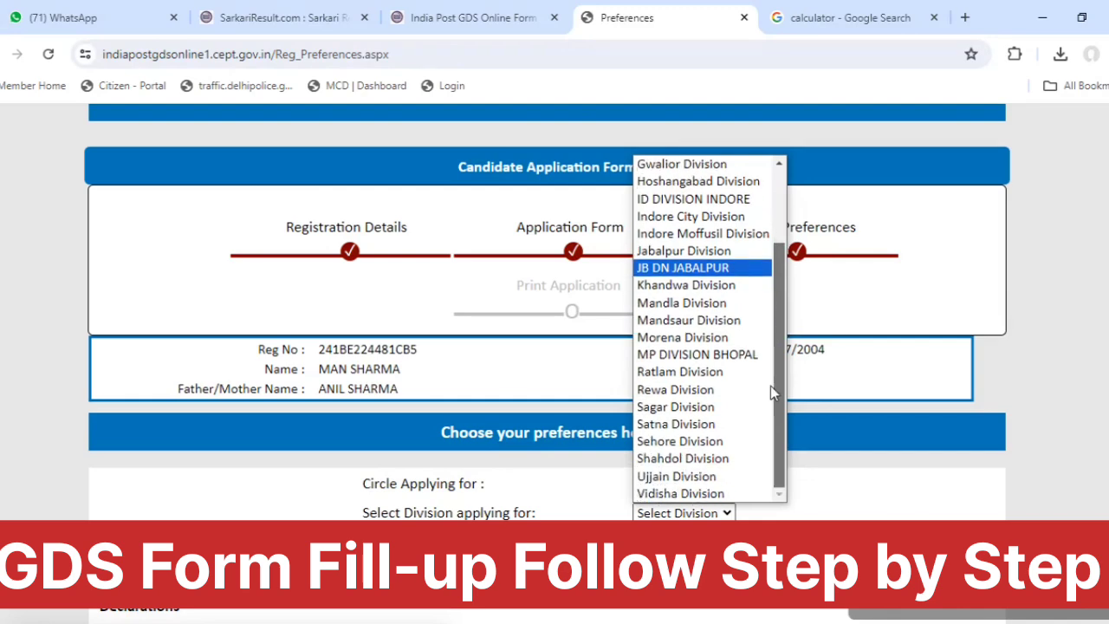
left_click_drag(772, 387, 792, 303)
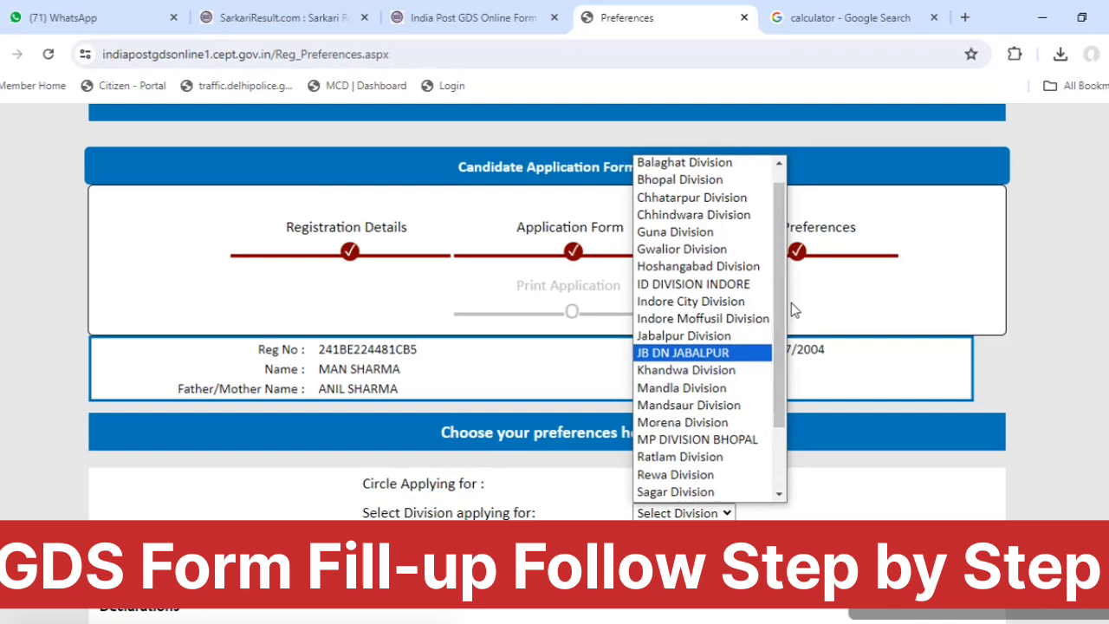
Step: Choose Gwalior Division and review its table of eligible posts
left_click(696, 252)
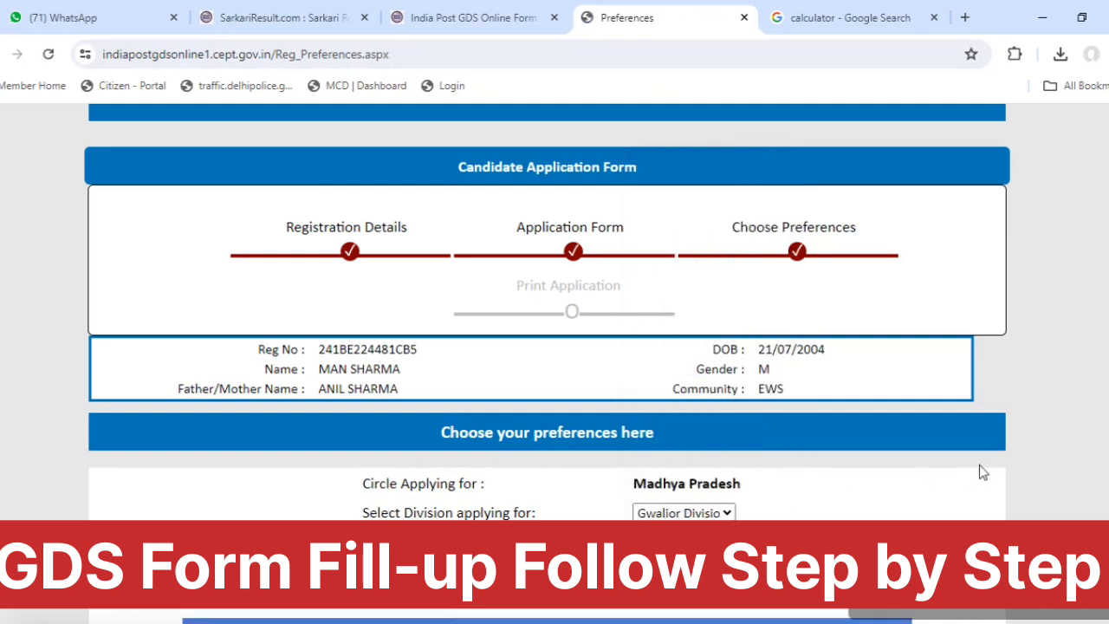
scroll(546, 346, "down", 6)
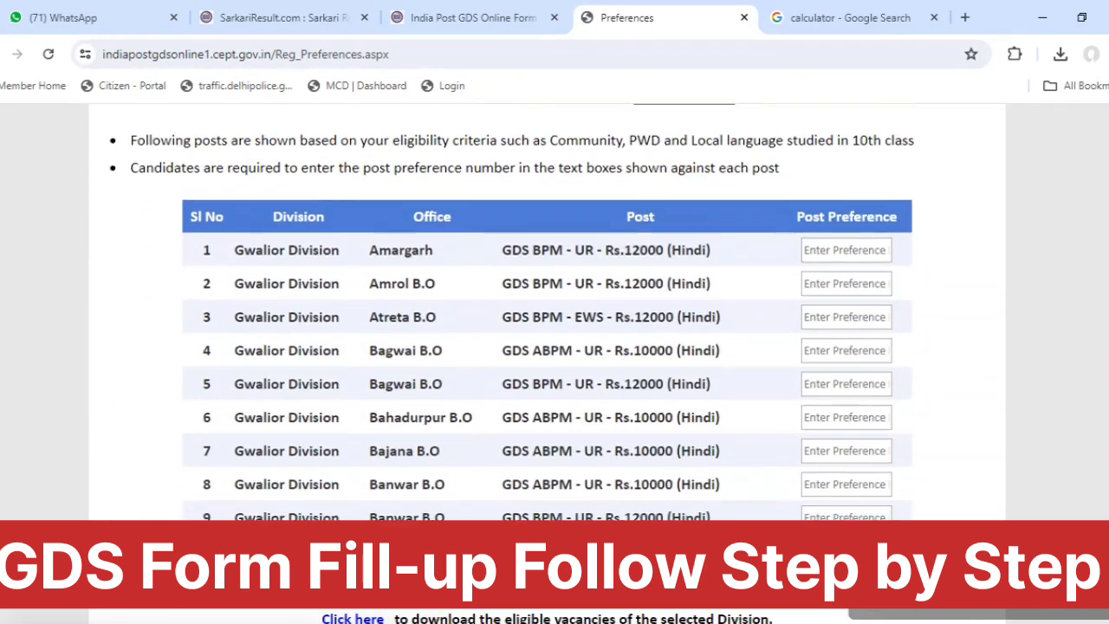
scroll(547, 312, "down", 2)
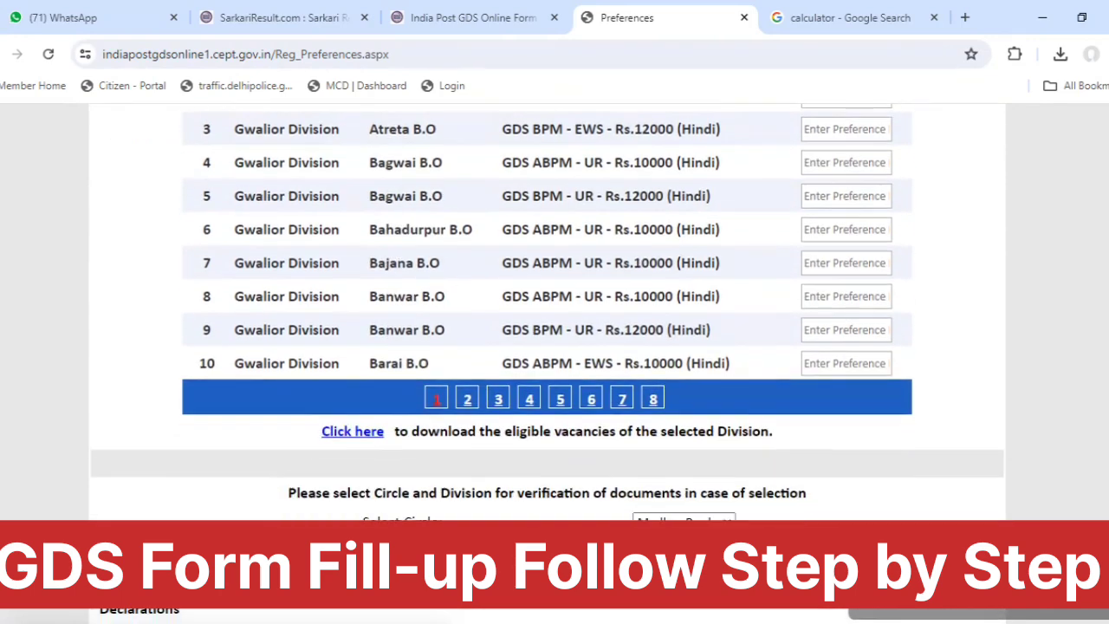
scroll(546, 312, "up", 3)
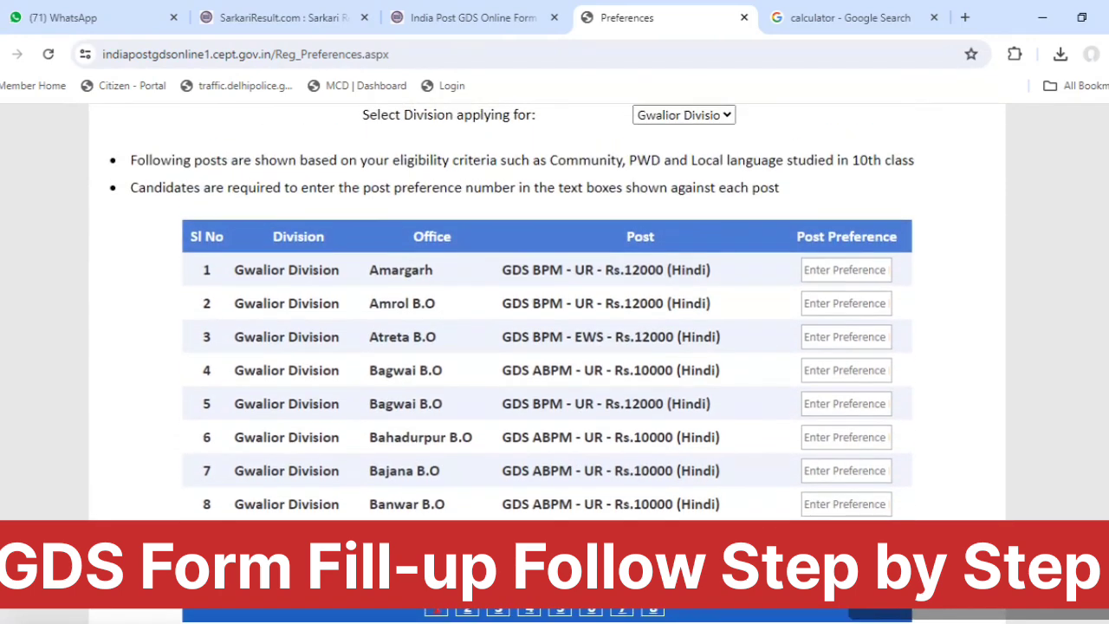
scroll(546, 347, "down", 1)
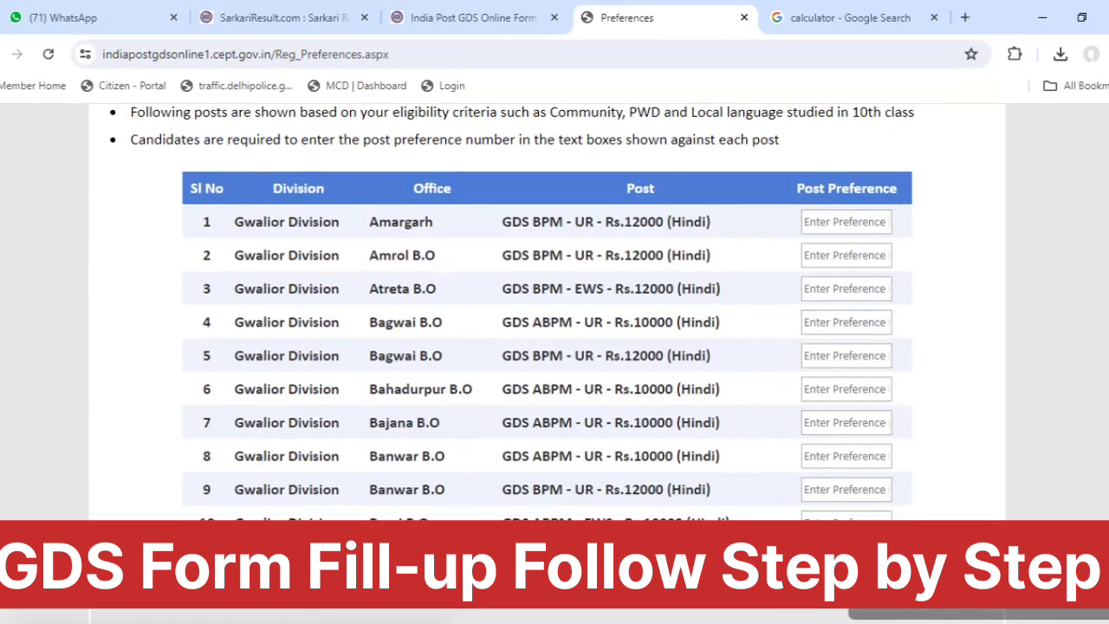
left_click_drag(235, 222, 753, 491)
left_click(1048, 376)
Step: Rank Amrol 1, Atreta 2, Banwar 3, Amargarh 4 and the first Bagwai B.O 5
left_click(849, 260)
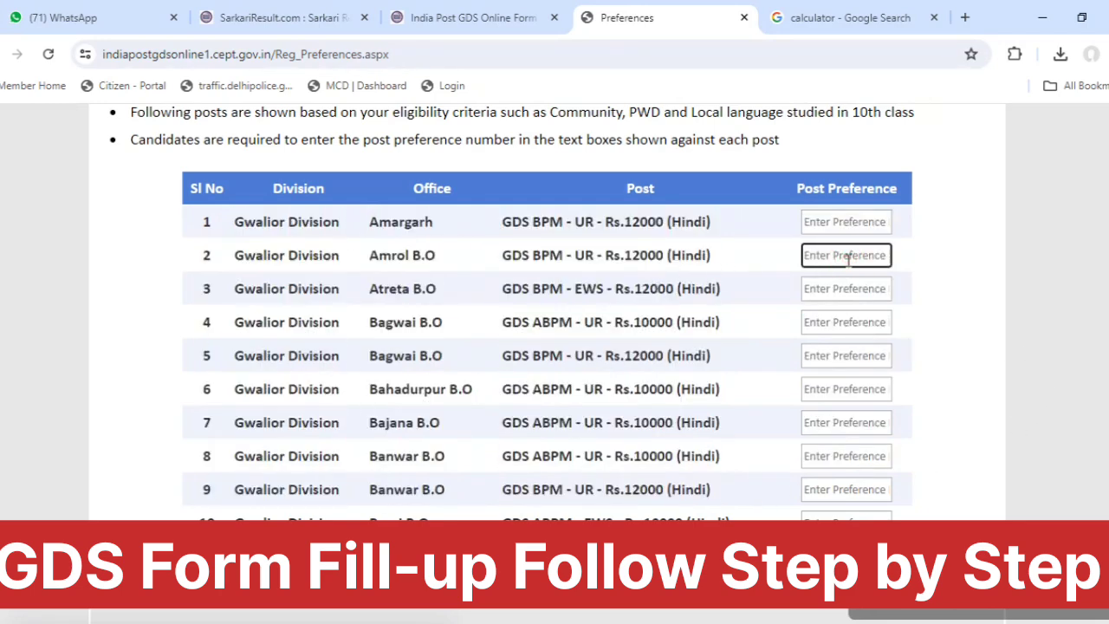
type("1")
left_click(830, 291)
type("2")
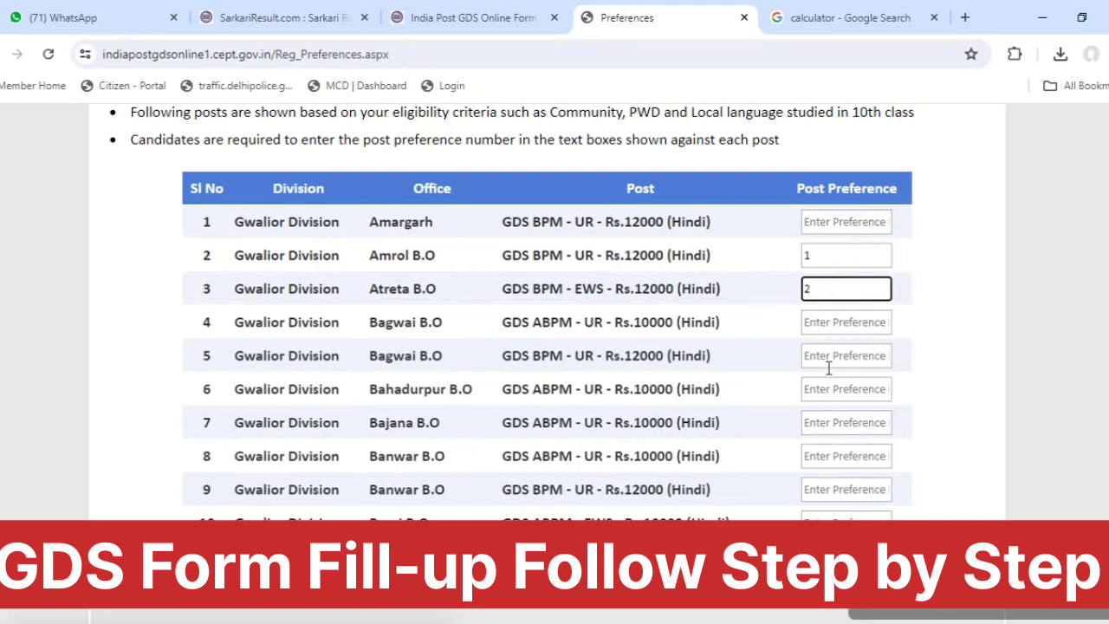
left_click(830, 489)
type("3")
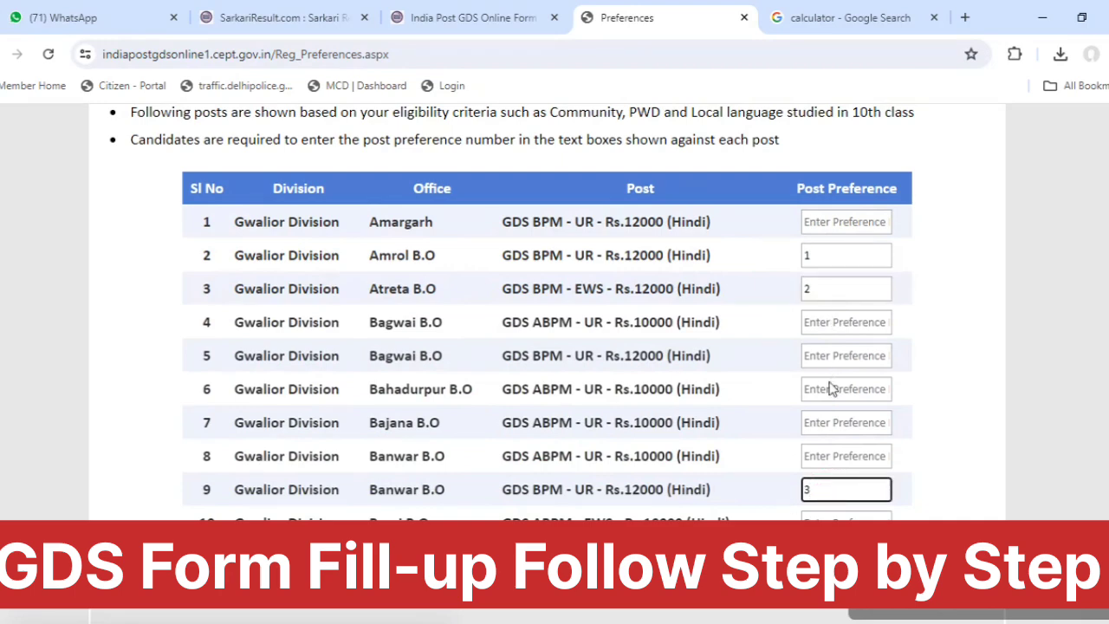
left_click(832, 224)
type("4")
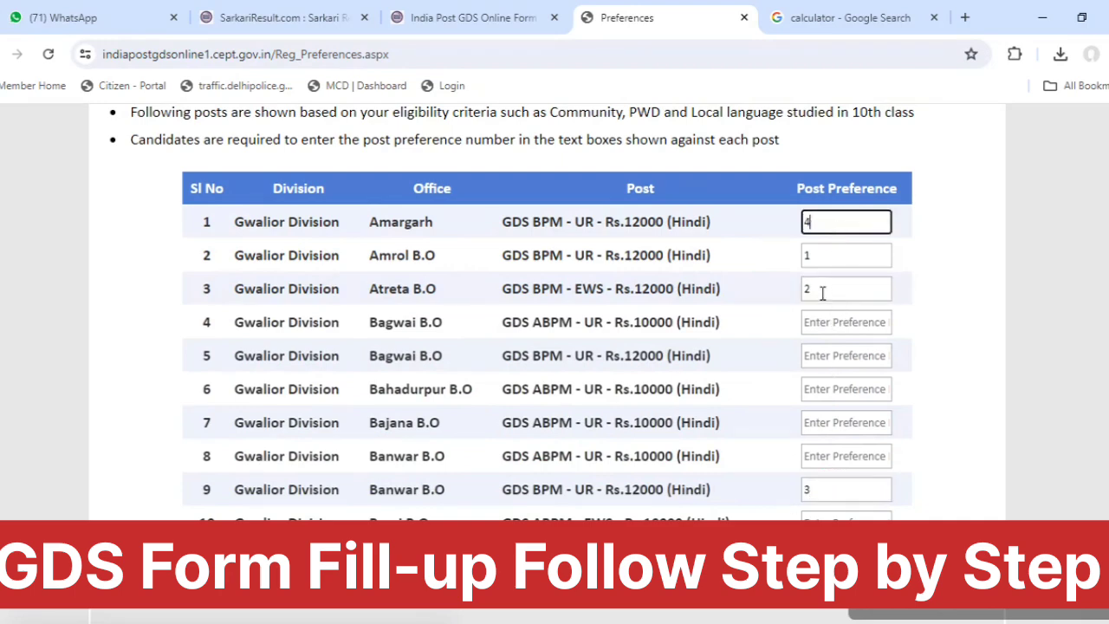
left_click(820, 322)
type("5")
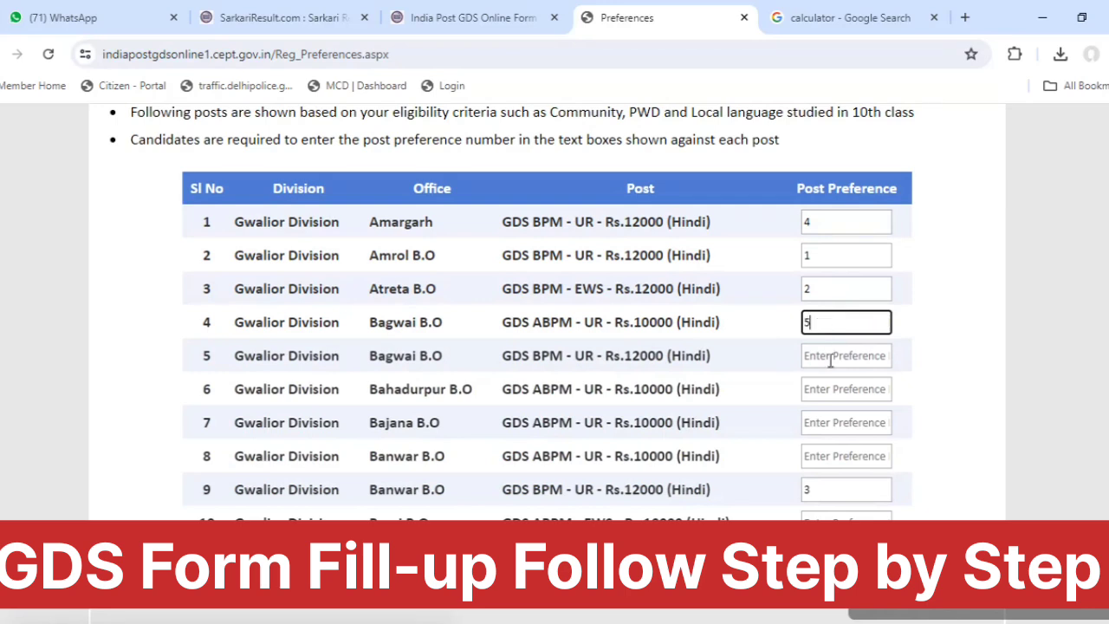
Step: Rank the second Bagwai B.O 6, Bahadurpur 7, Bajana 8, Banwar ABPM 9, then Barai B.O
left_click(824, 355)
type("6")
left_click(833, 388)
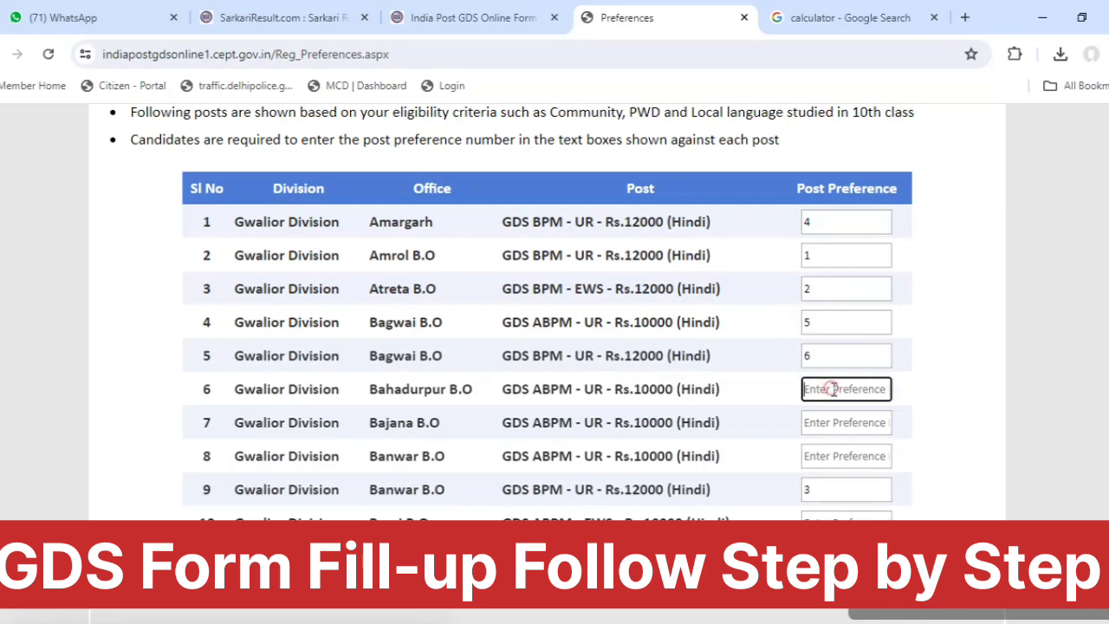
type("7")
left_click(839, 424)
type("8")
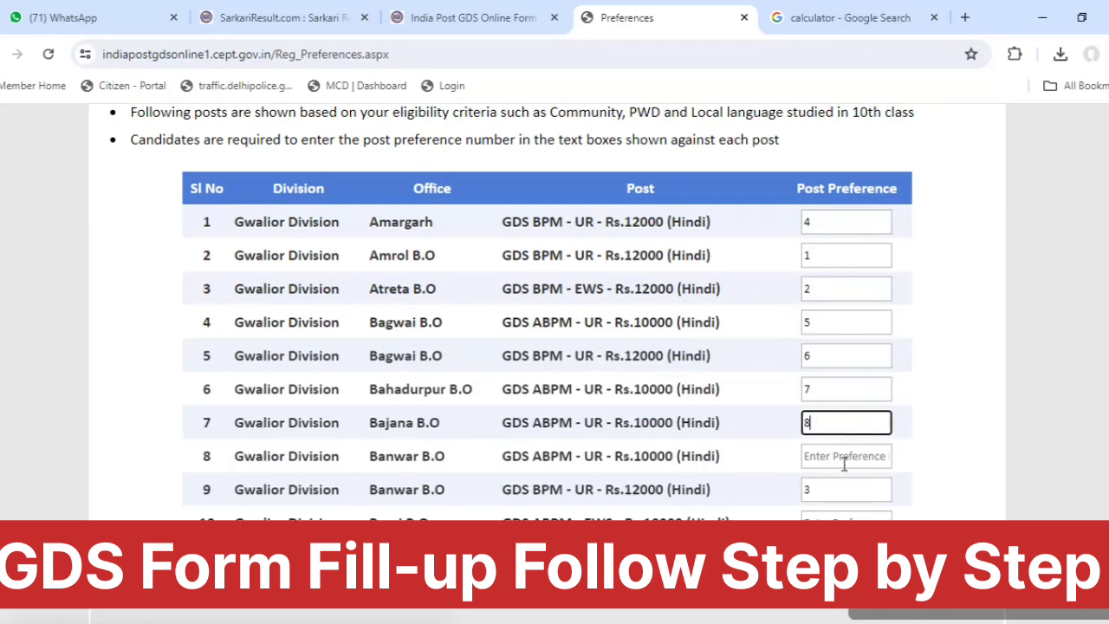
left_click(842, 456)
type("9")
left_click(845, 525)
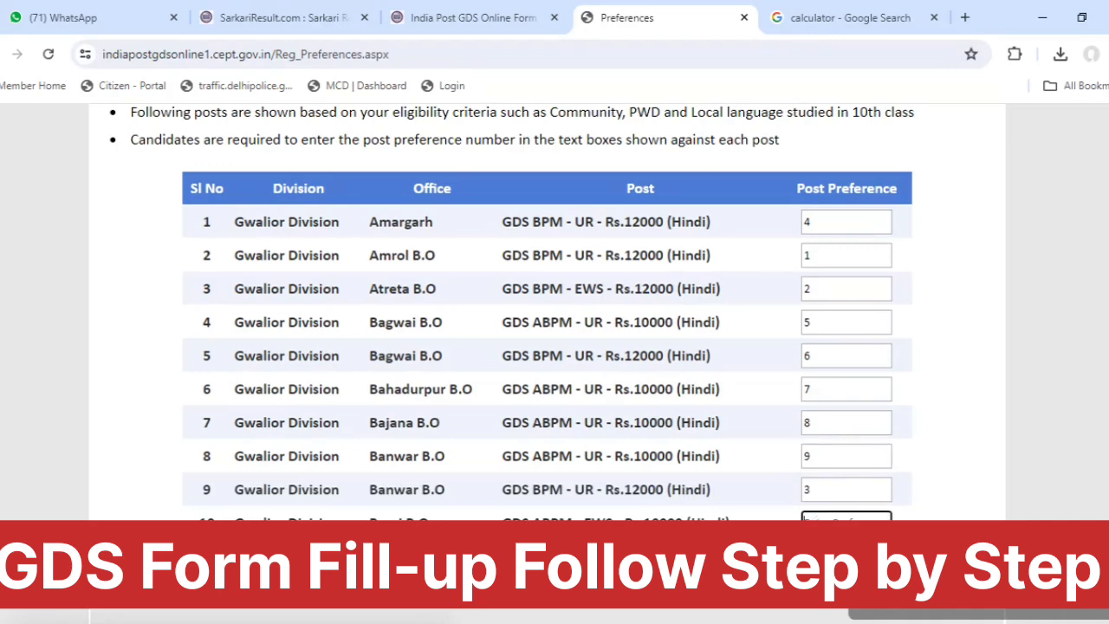
Step: Keep Gwalior Division for document verification and accept the declarations
type("10")
scroll(839, 514, "down", 3)
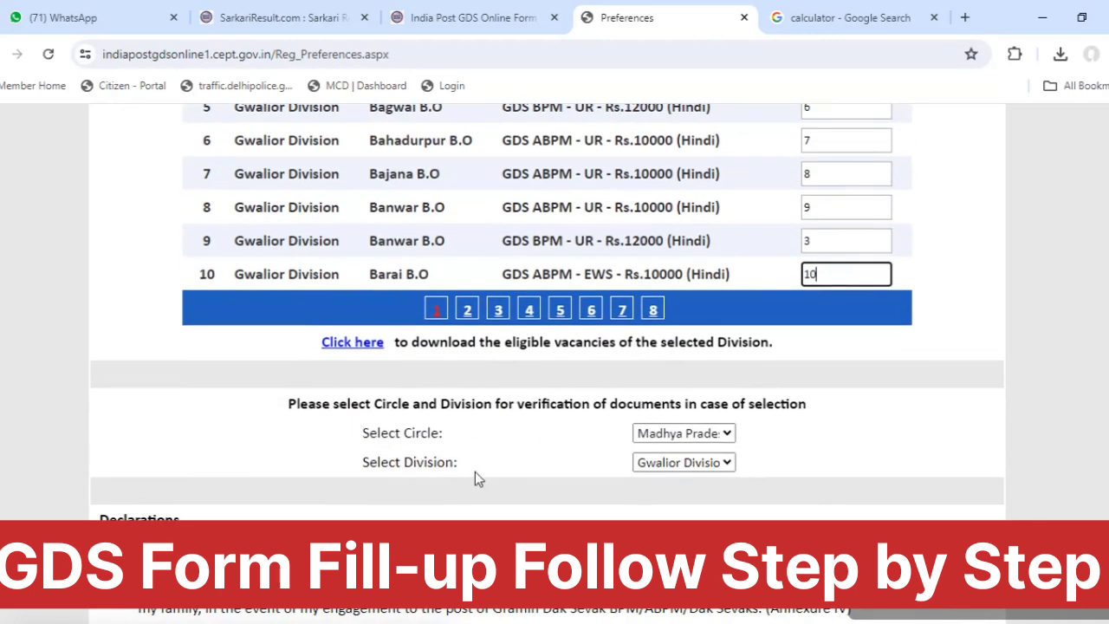
left_click(702, 462)
left_click(698, 463)
scroll(754, 470, "down", 3)
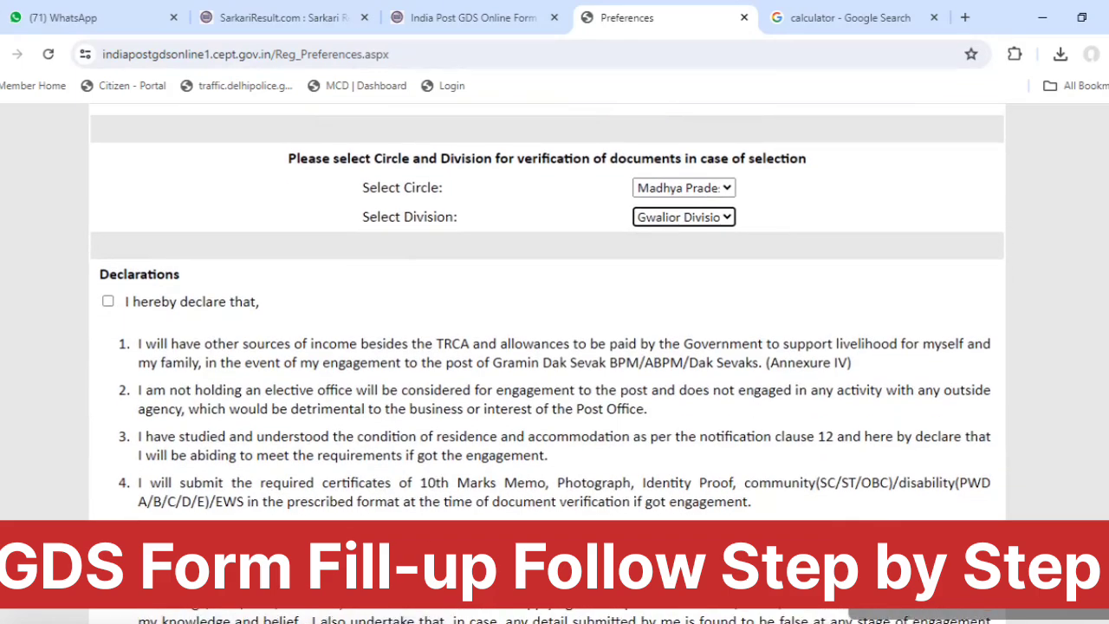
left_click(108, 298)
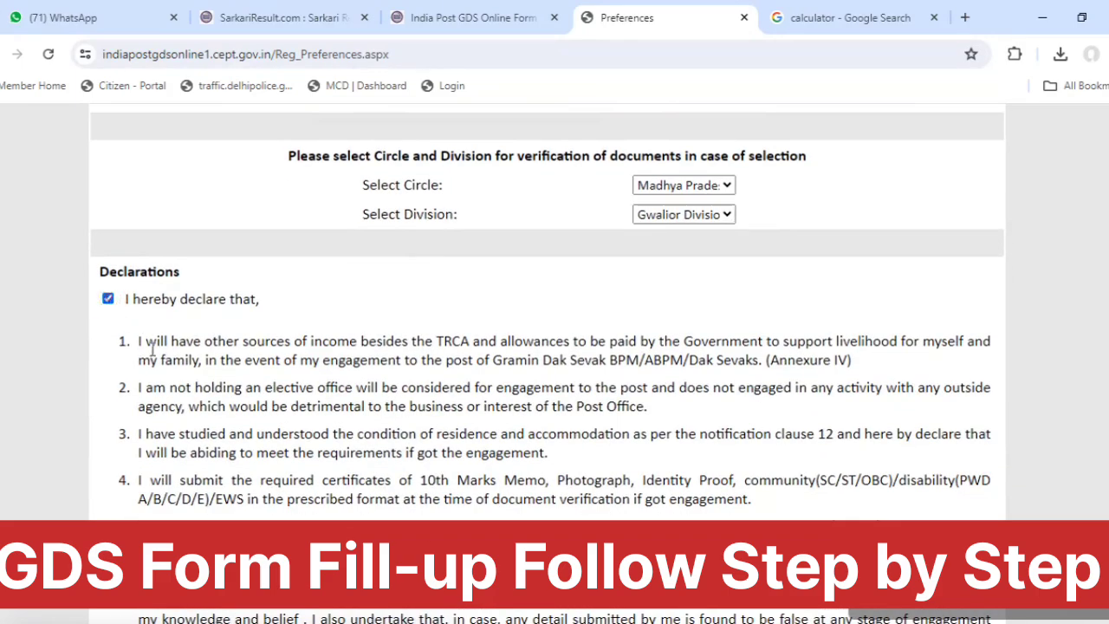
left_click_drag(130, 298, 376, 388)
left_click(819, 425)
scroll(819, 425, "down", 3)
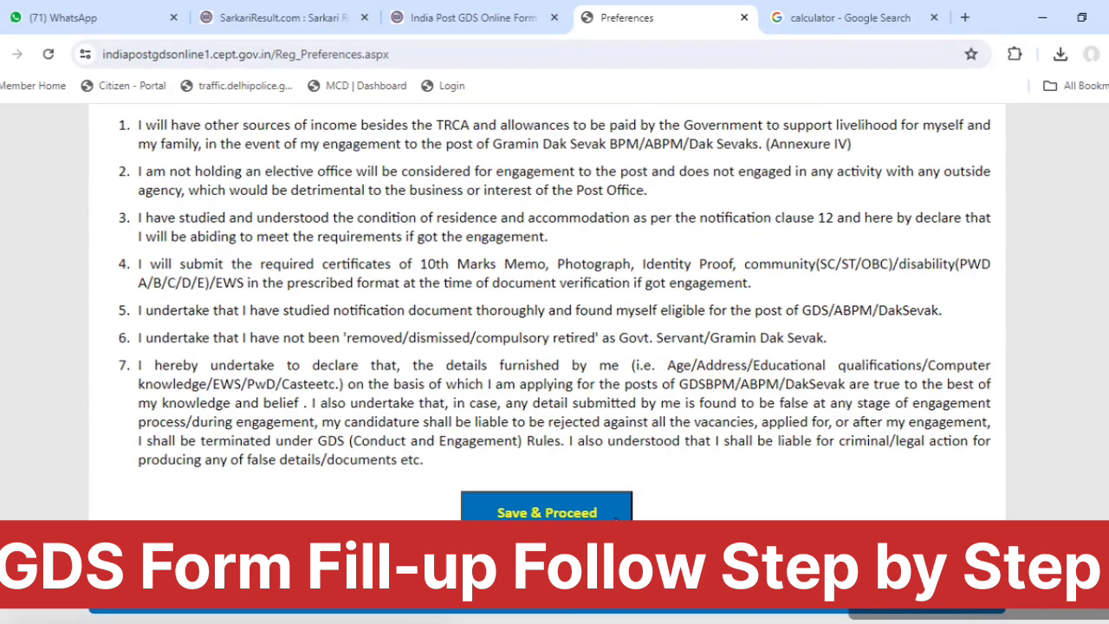
Step: Save the preferences and acknowledge the submission and no-refund alerts to reach the ₹100 fee page
left_click(564, 513)
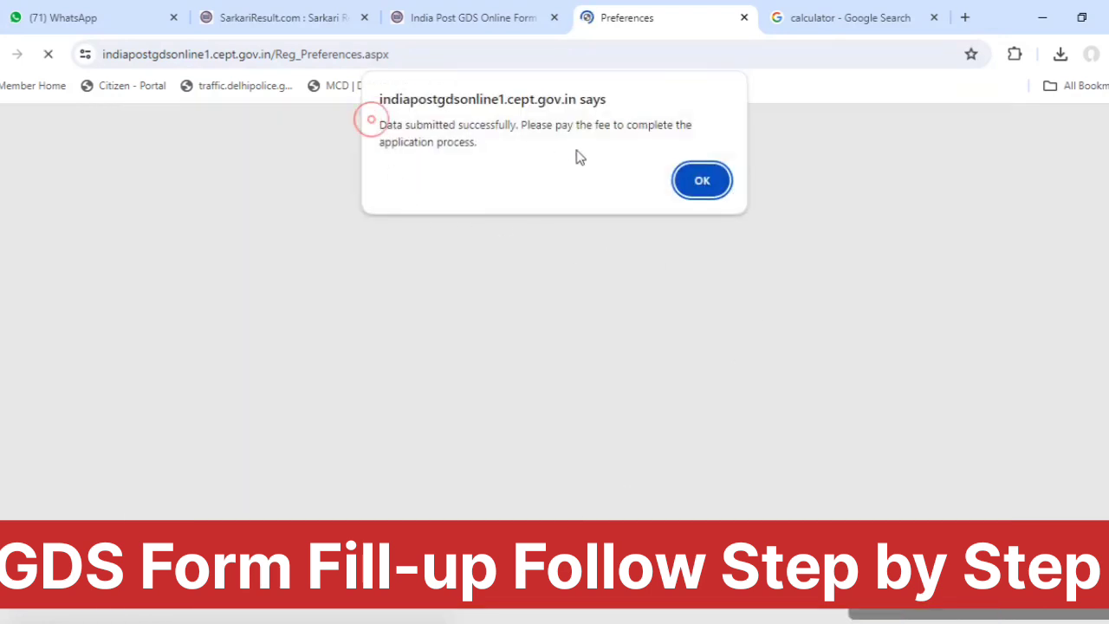
left_click(702, 185)
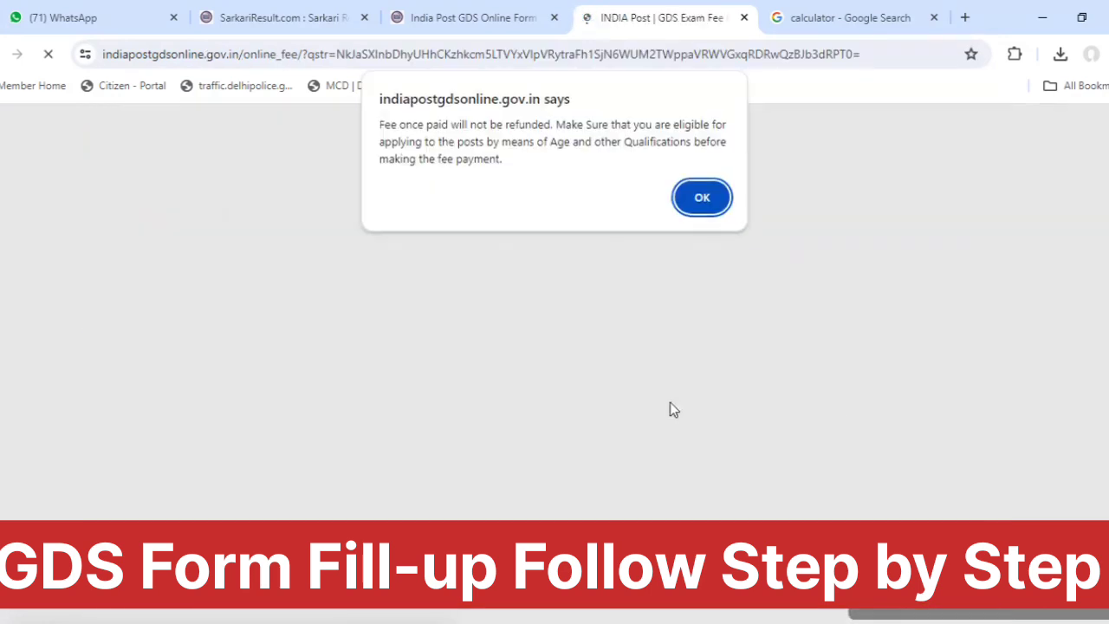
left_click_drag(388, 127, 637, 171)
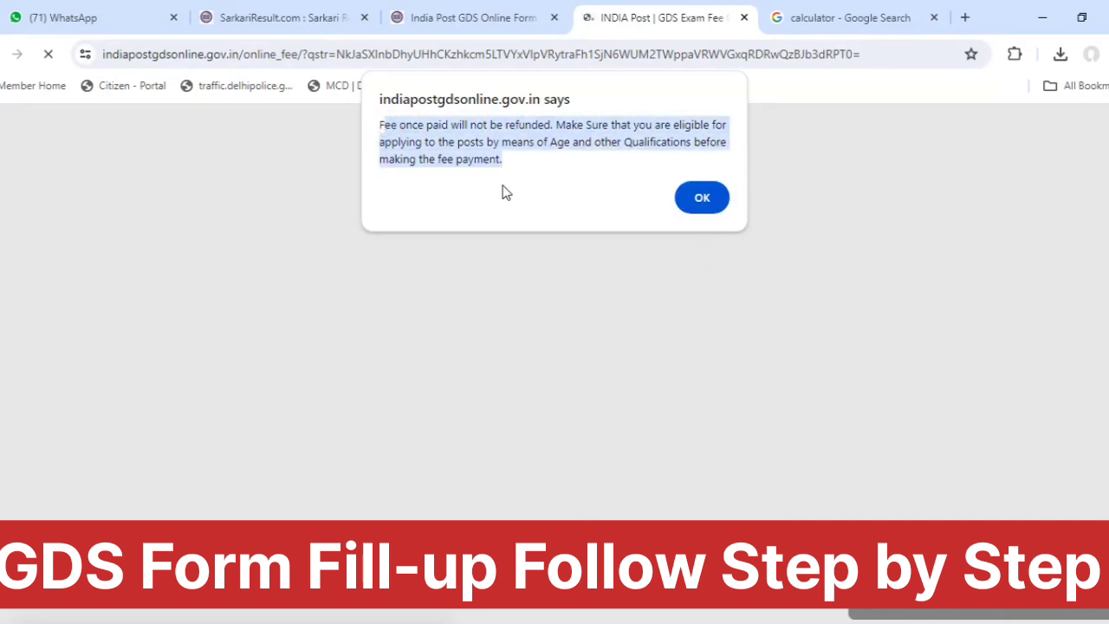
left_click(703, 199)
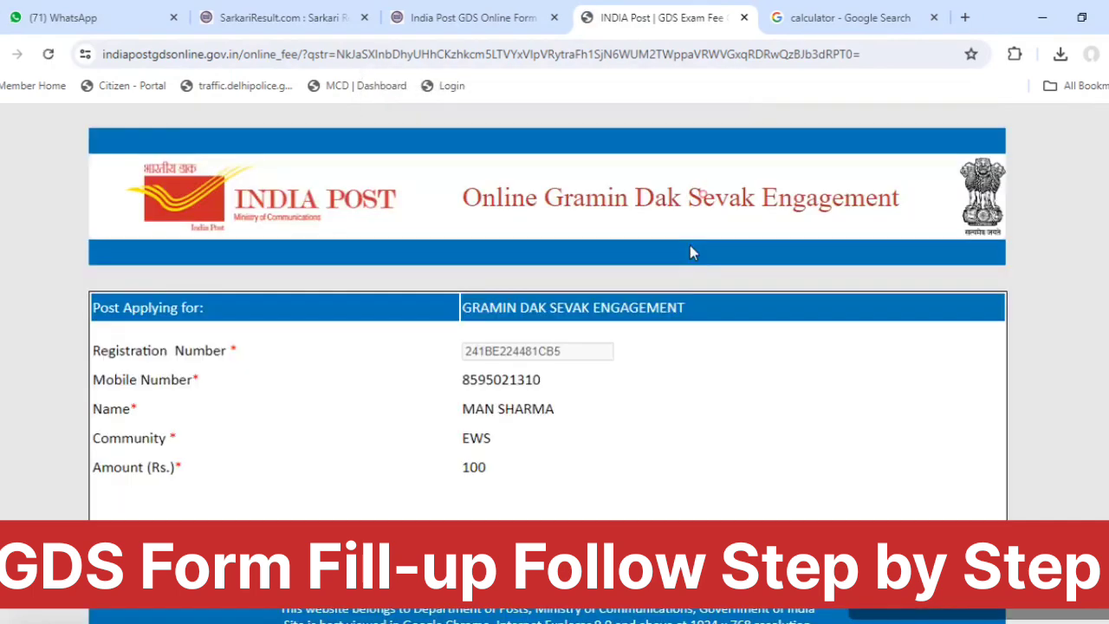
scroll(548, 364, "down", 1)
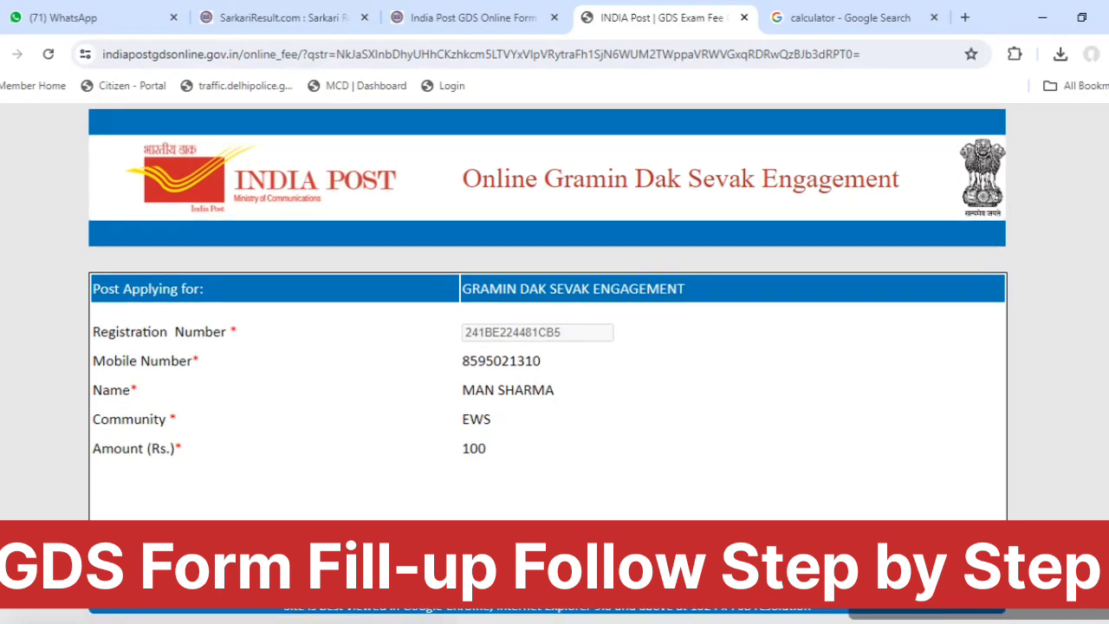
Step: Pay the ₹100 application fee through BillDesk using a BHIM UPI QR code
left_click(554, 546)
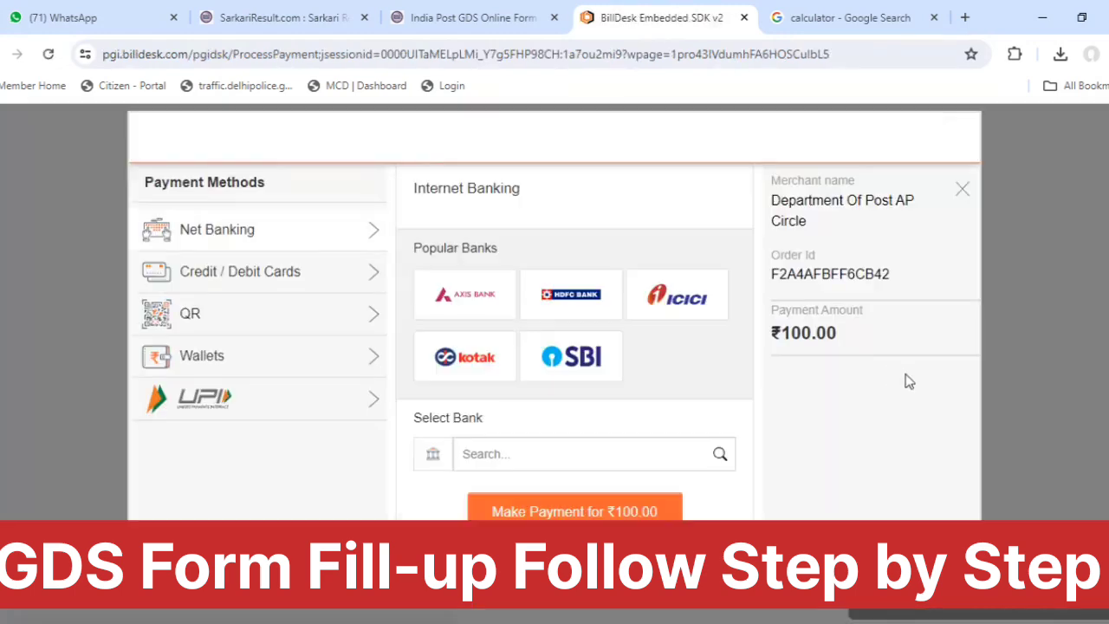
left_click(231, 318)
left_click(595, 374)
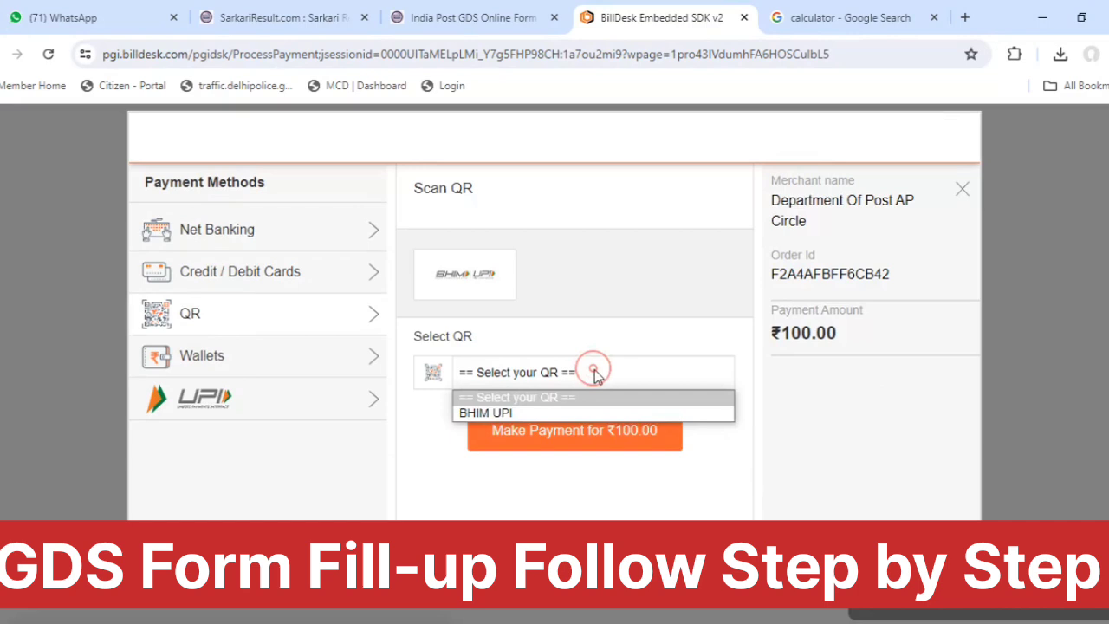
left_click(525, 410)
left_click(612, 433)
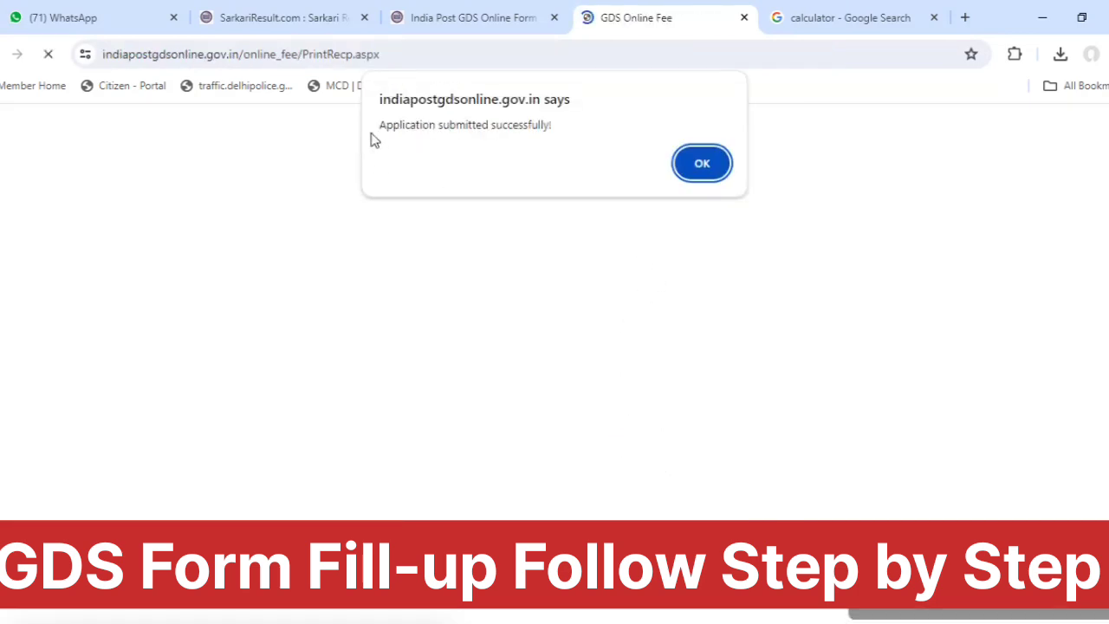
Step: Dismiss the application-submitted message and reload the application print page until it loads
left_click_drag(379, 129, 590, 149)
left_click(704, 165)
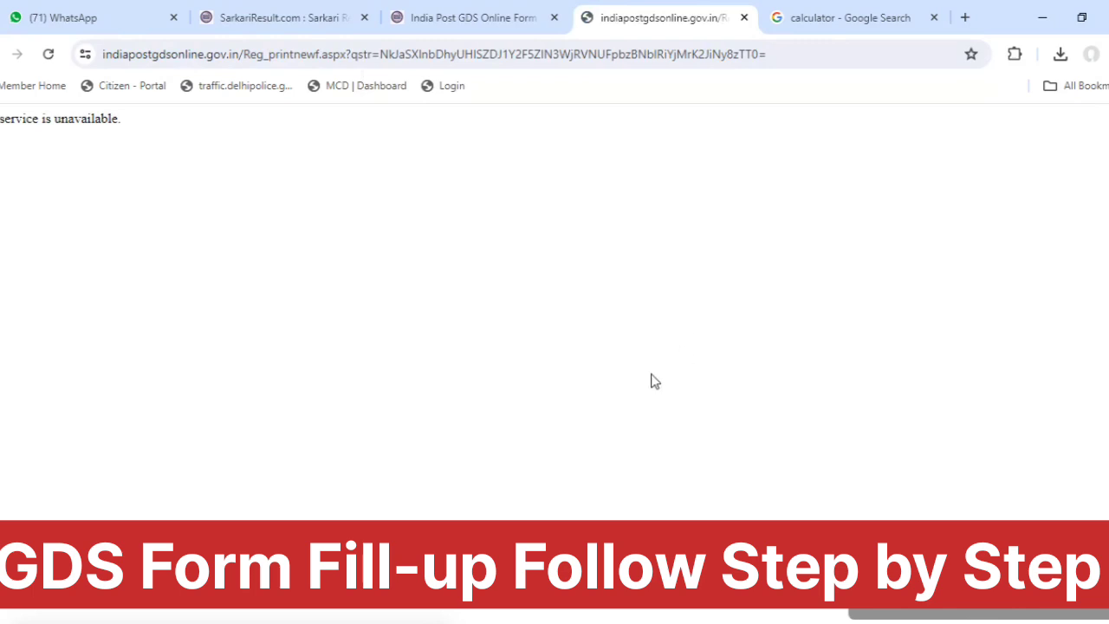
left_click(49, 54)
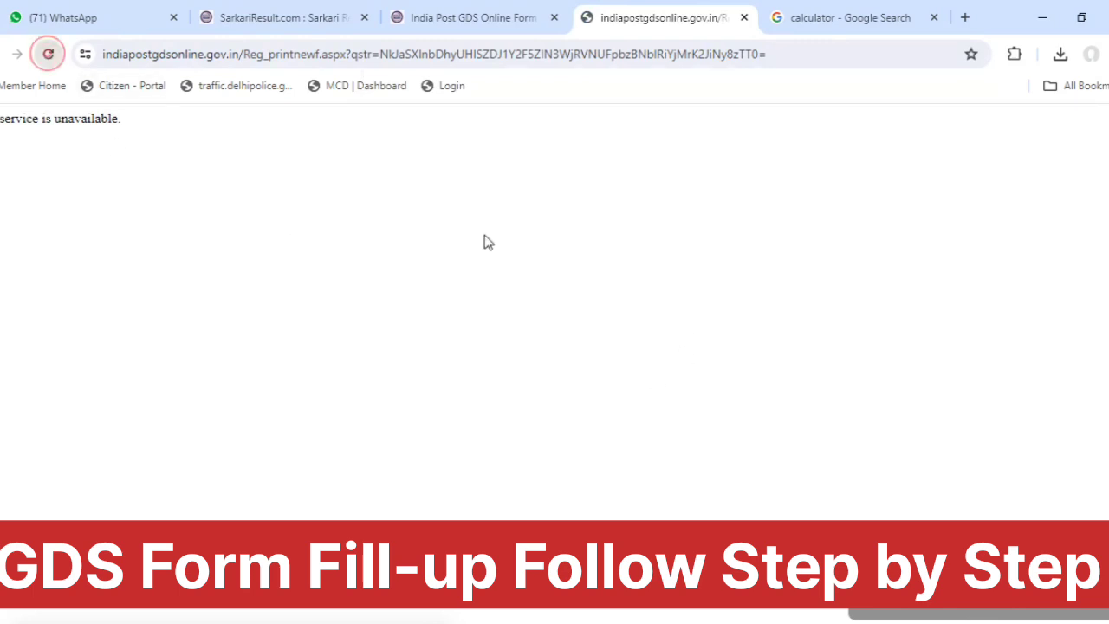
left_click(49, 54)
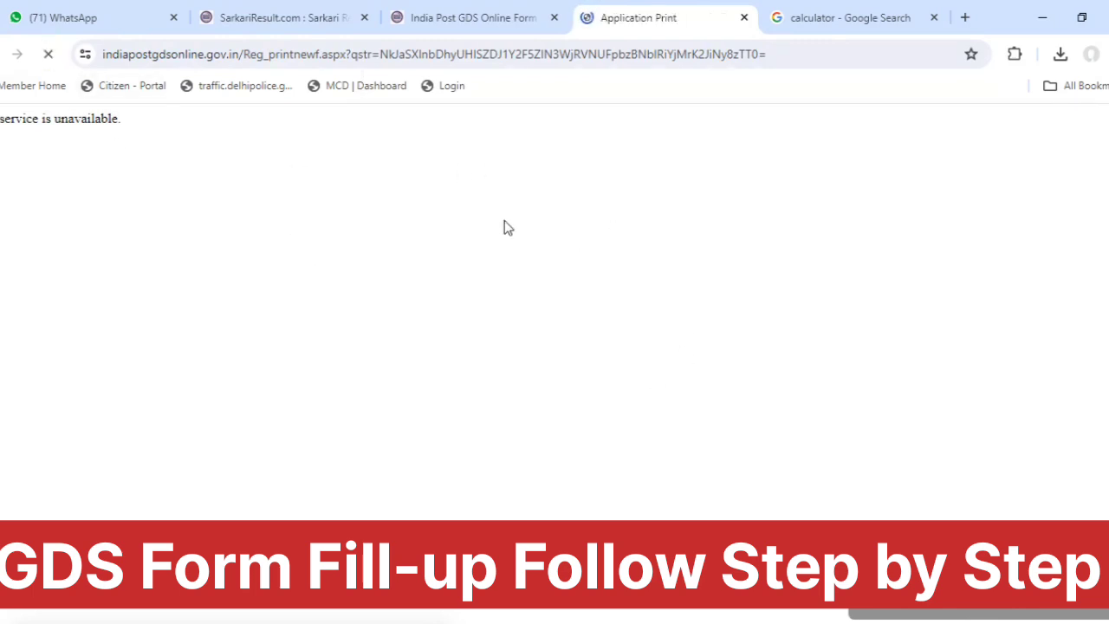
Step: Print the application form, showing its 3-sheet preview in Chrome's print dialog
scroll(803, 238, "down", 2)
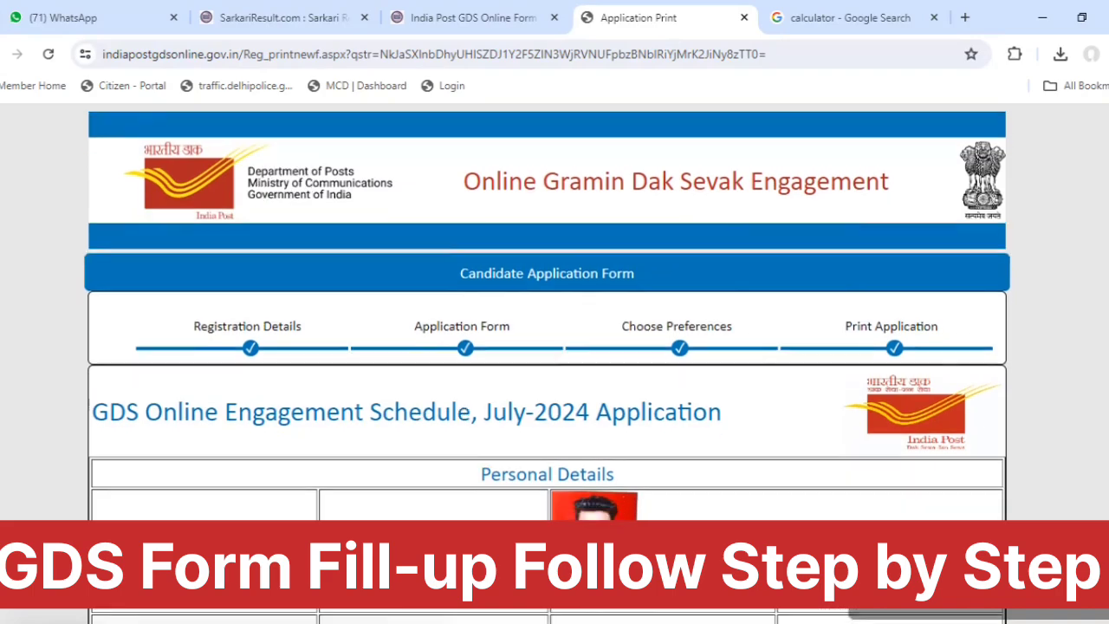
scroll(548, 312, "down", 12)
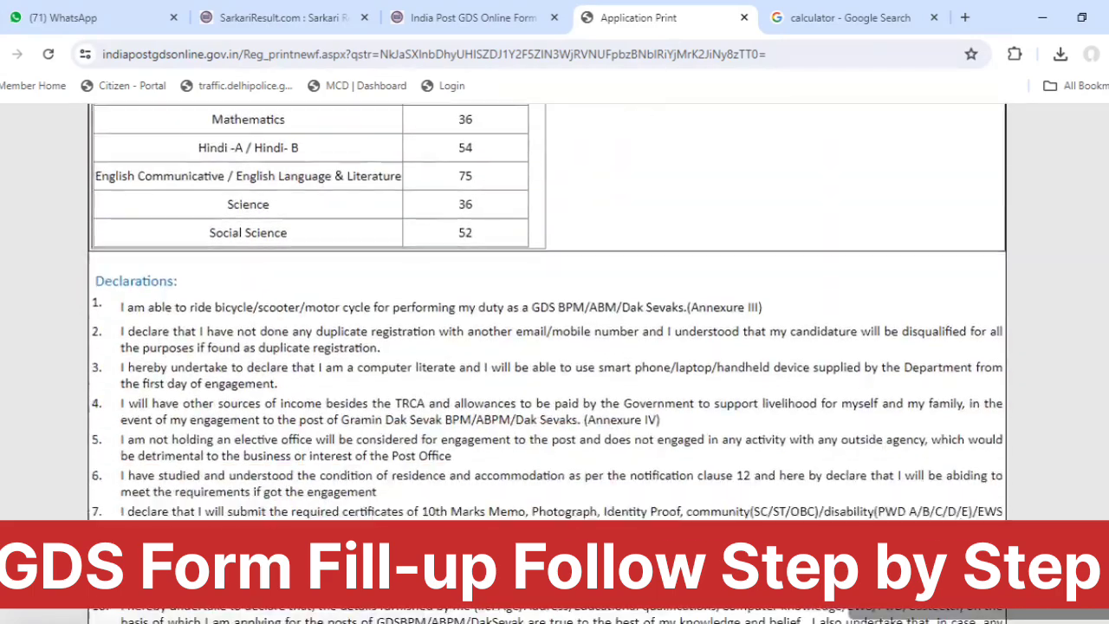
scroll(547, 312, "down", 5)
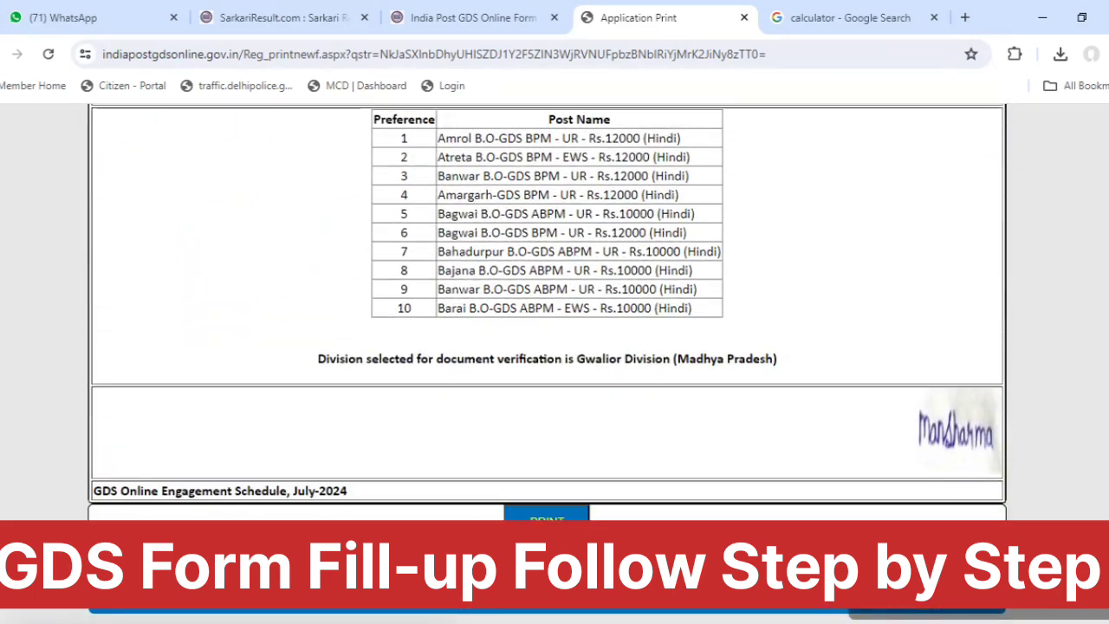
scroll(547, 312, "up", 8)
scroll(547, 312, "up", 14)
scroll(547, 312, "down", 20)
left_click(547, 518)
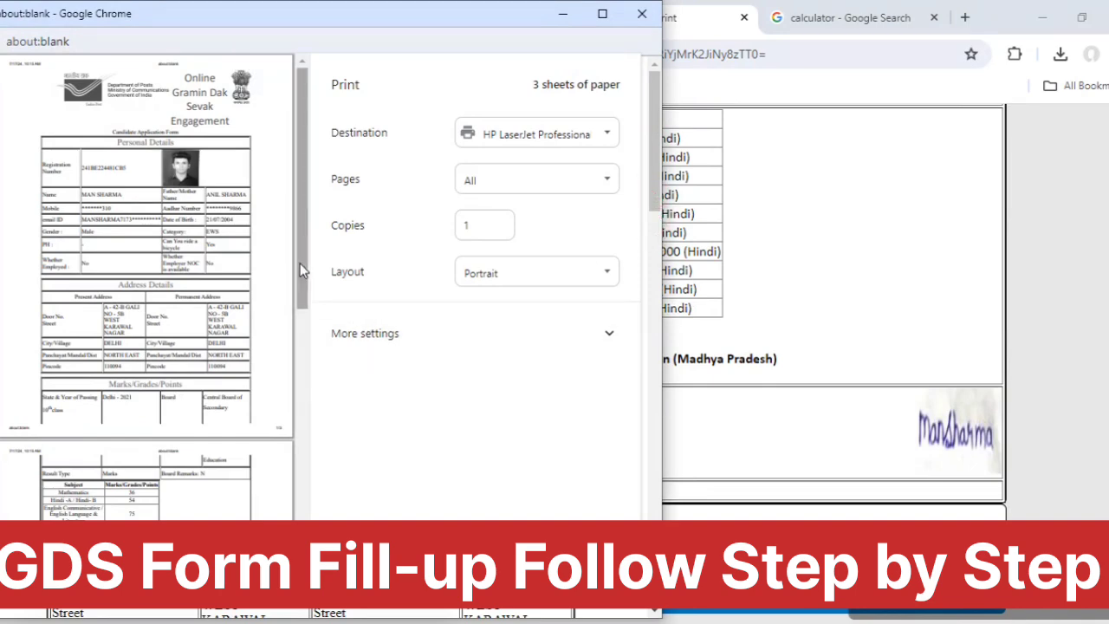
left_click_drag(300, 269, 296, 481)
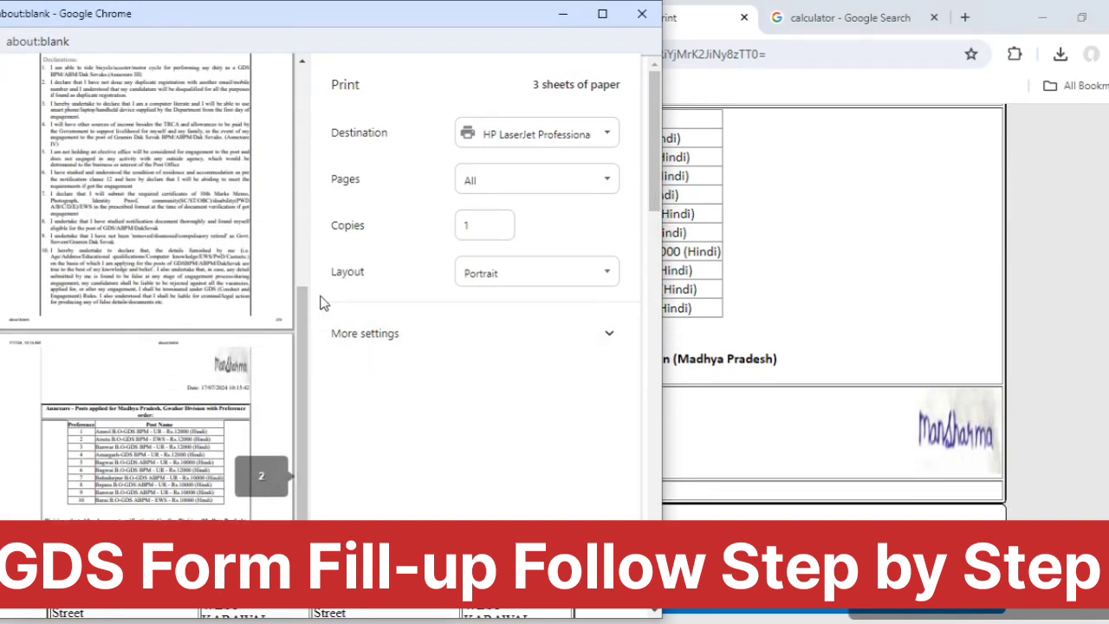
left_click_drag(299, 292, 332, 55)
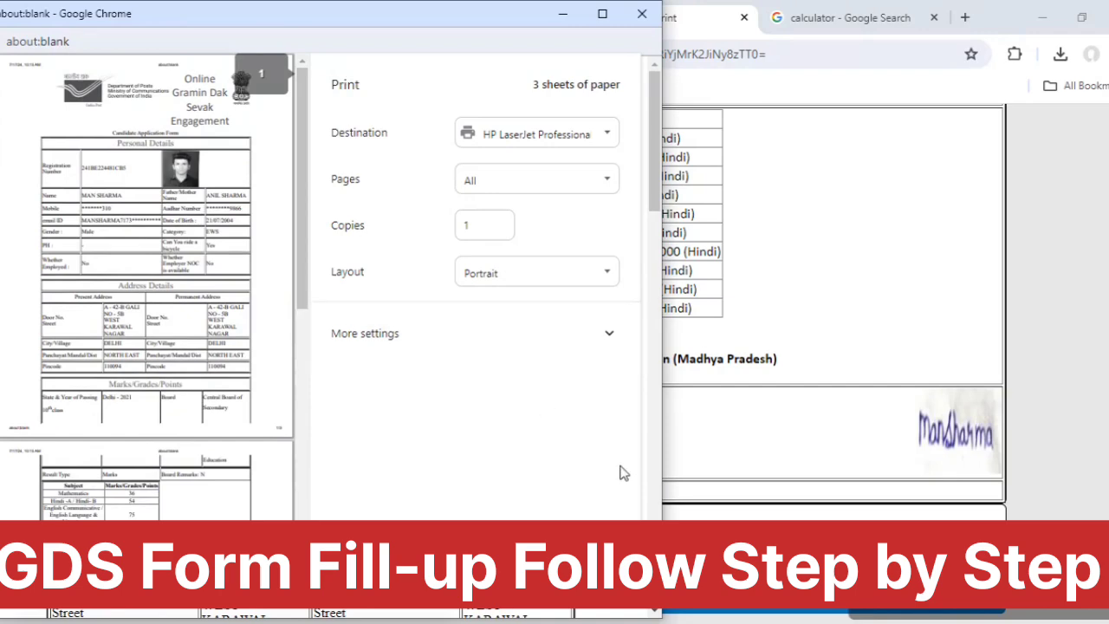